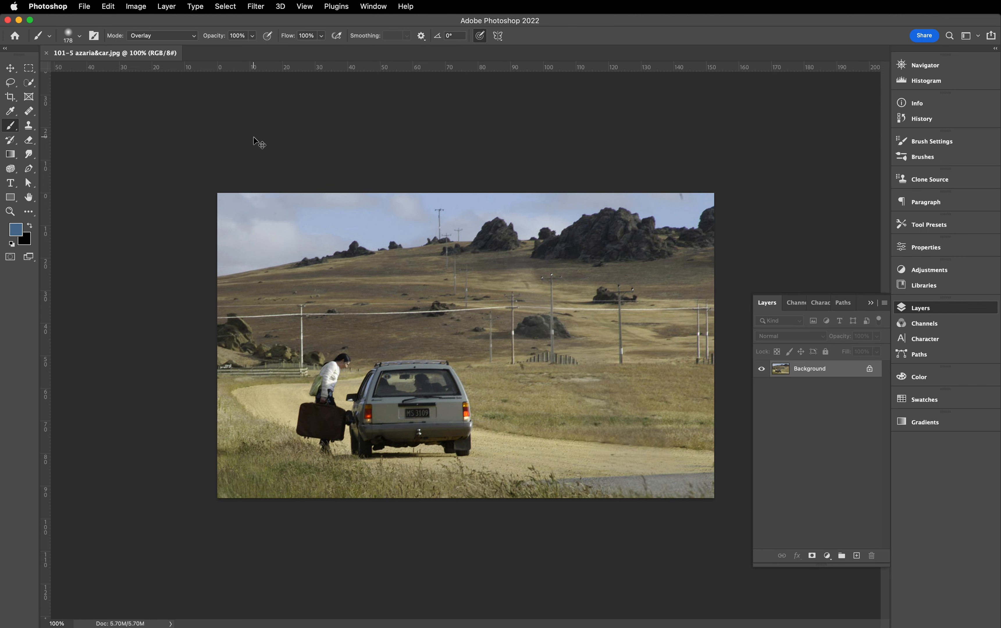
- Open 101-5 Kate.dng from the Week 5 folder through Camera Raw as a smart object
key("super+o")
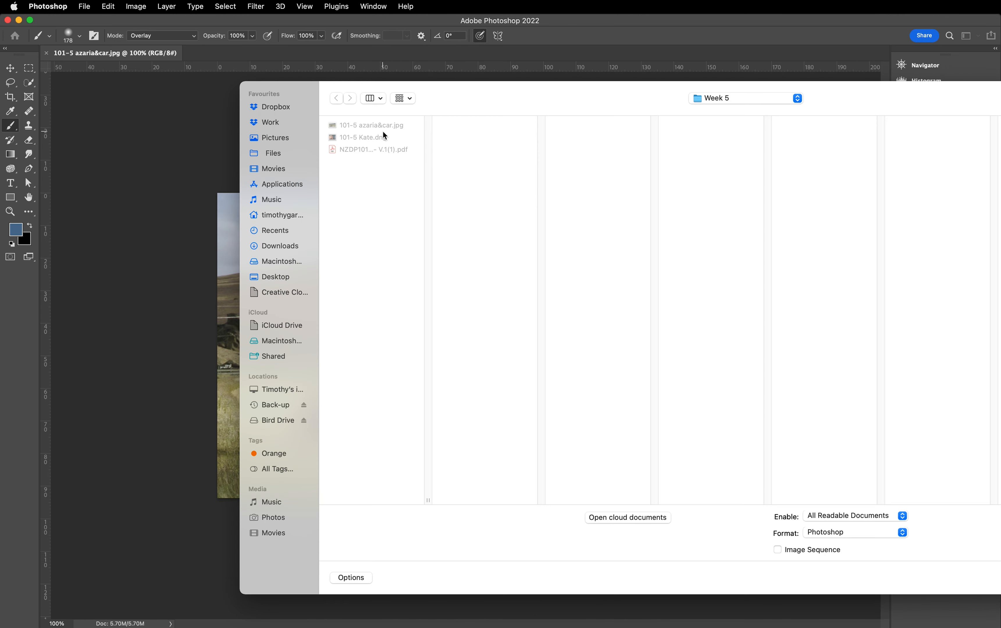
left_click(381, 136)
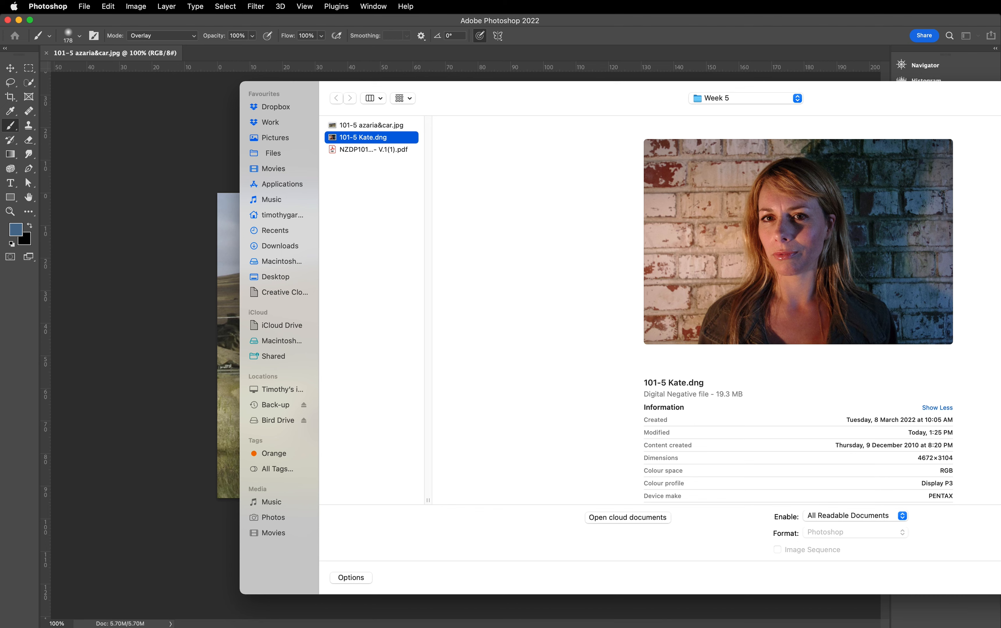
key("Return")
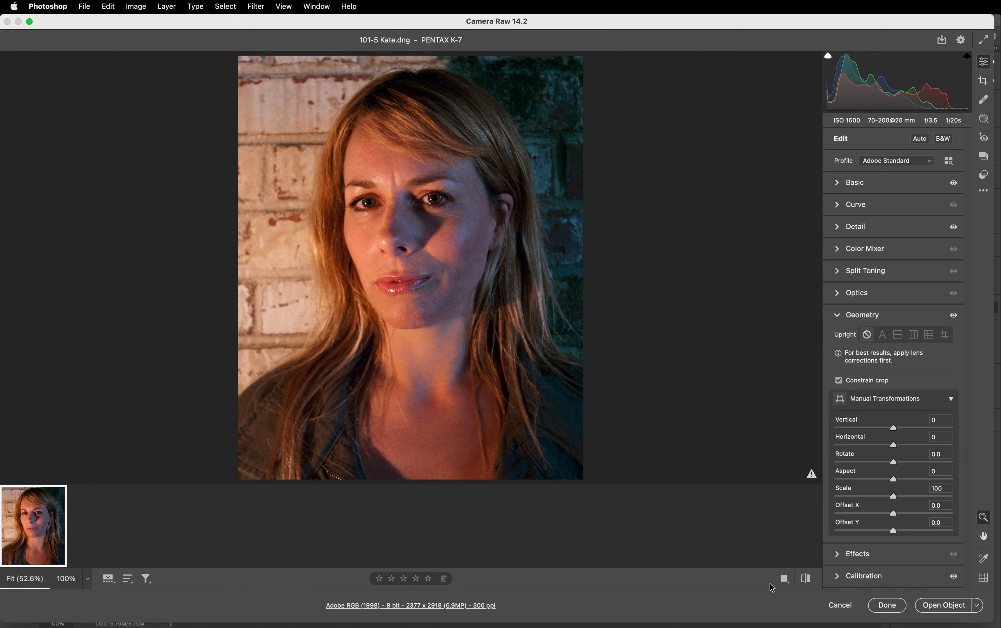
left_click(951, 605)
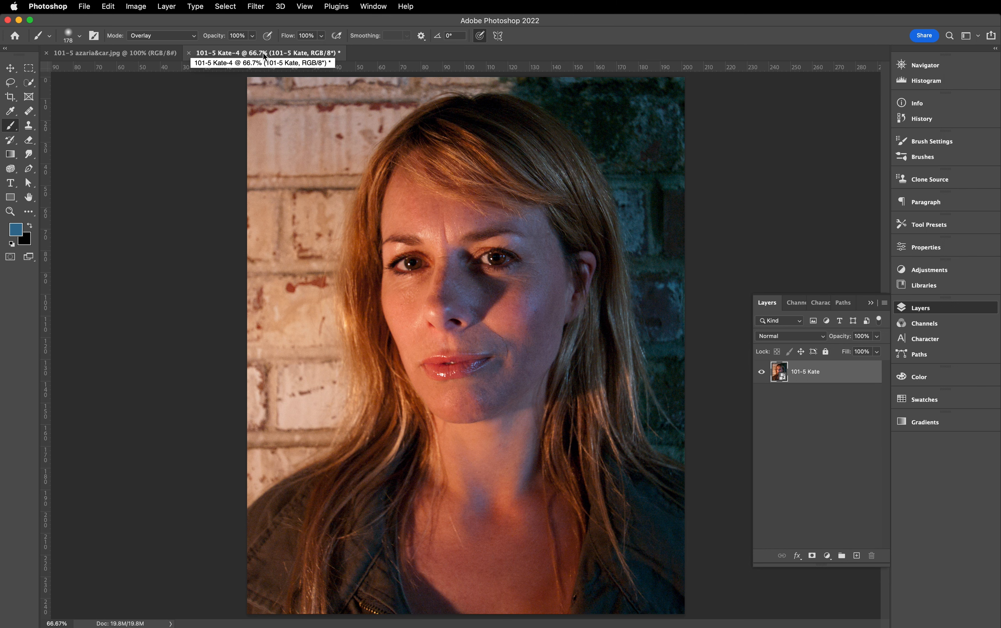
- Copy the portrait's smart object layer into the 101-5 azaria&car.jpg document and close the portrait document without saving
left_click_drag(258, 55, 189, 220)
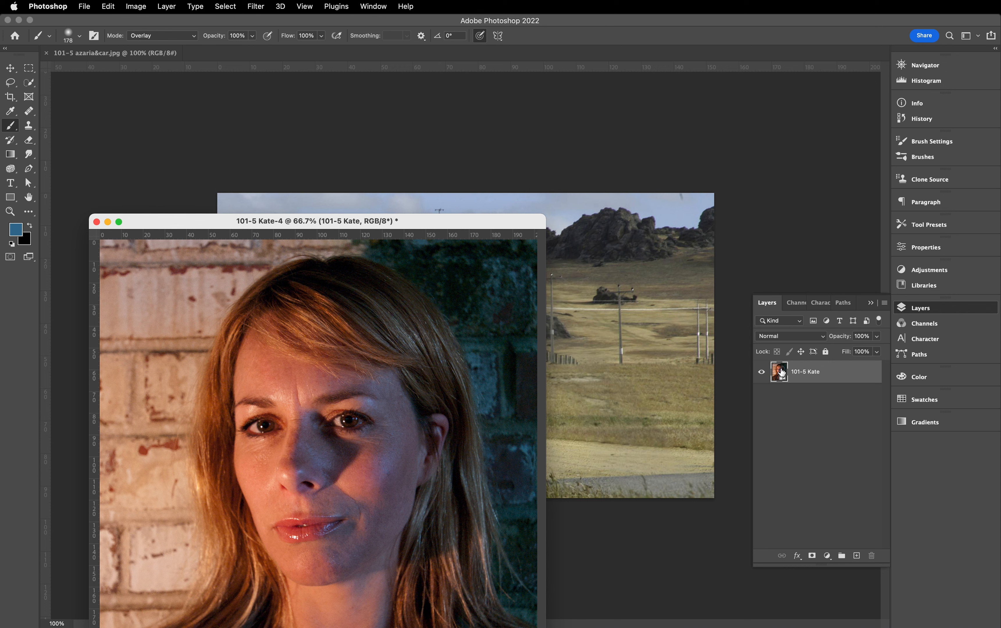
left_click_drag(781, 373, 618, 338)
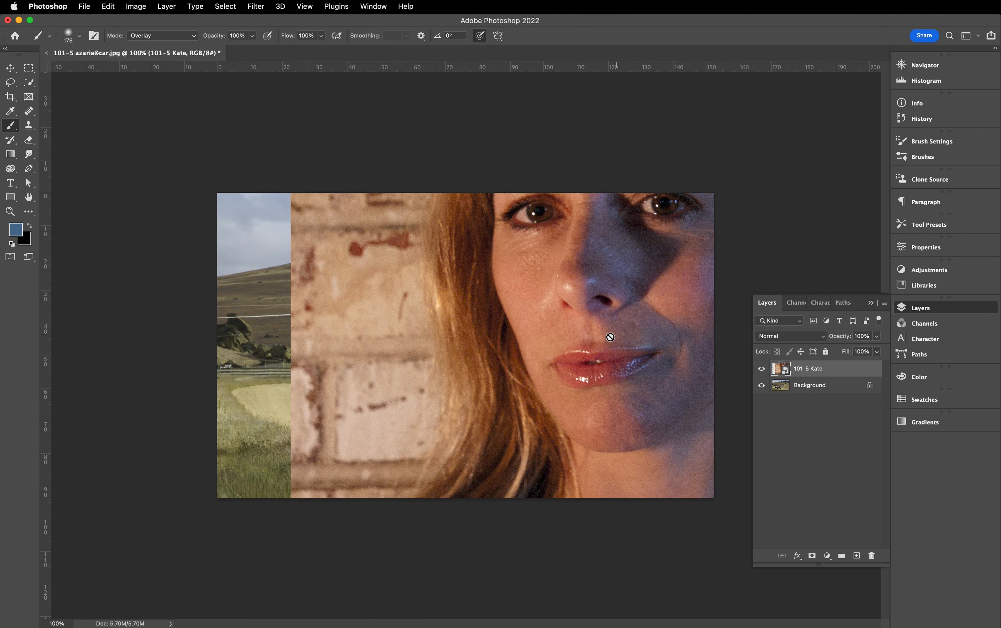
key("super+grave")
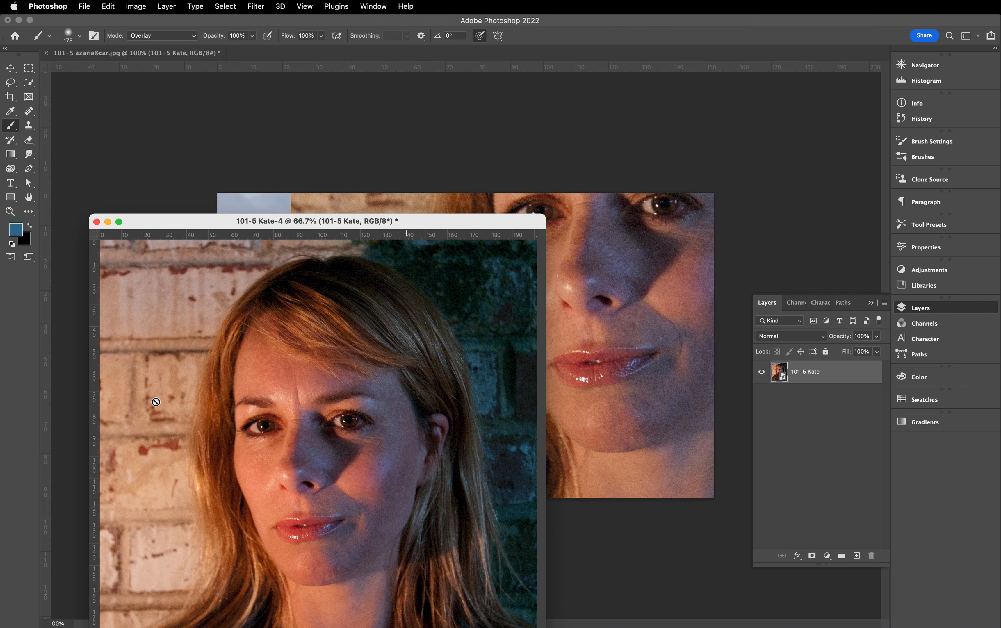
left_click(96, 222)
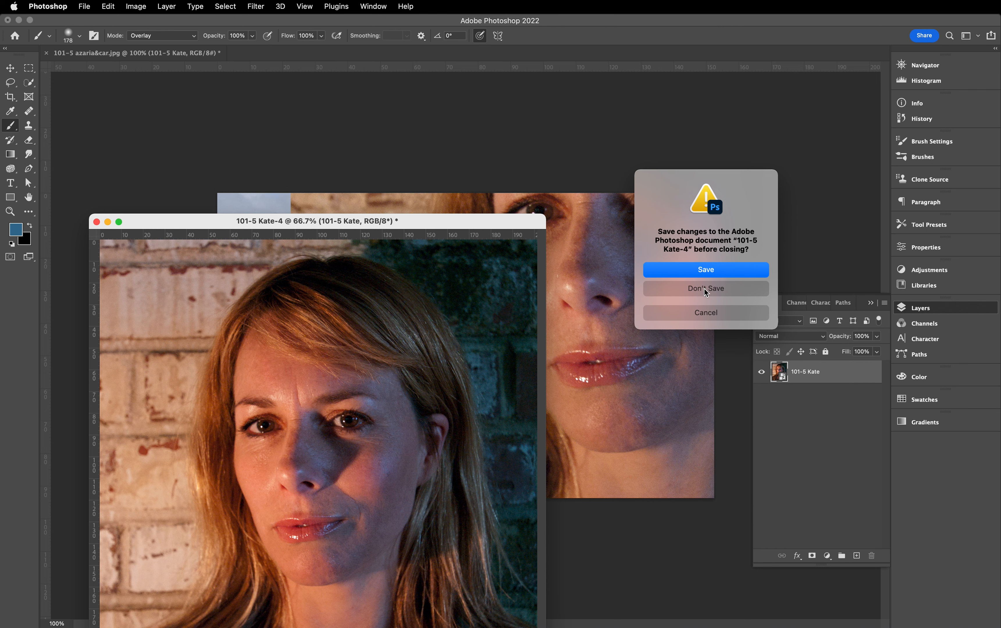
left_click(707, 290)
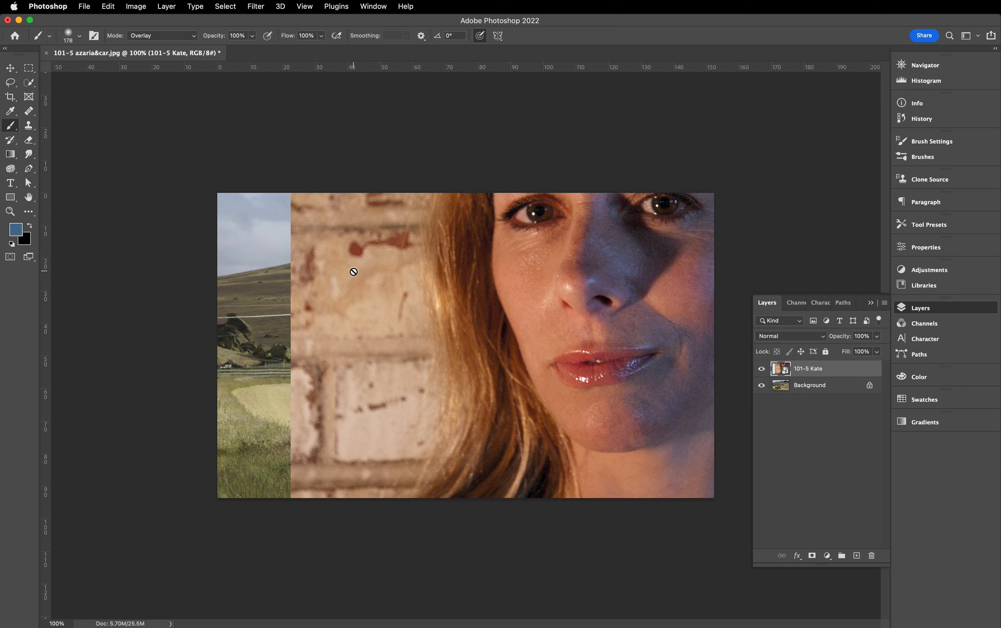
- Free-transform the portrait layer and shift it left and down so the eyes sit within the landscape canvas
left_click(108, 7)
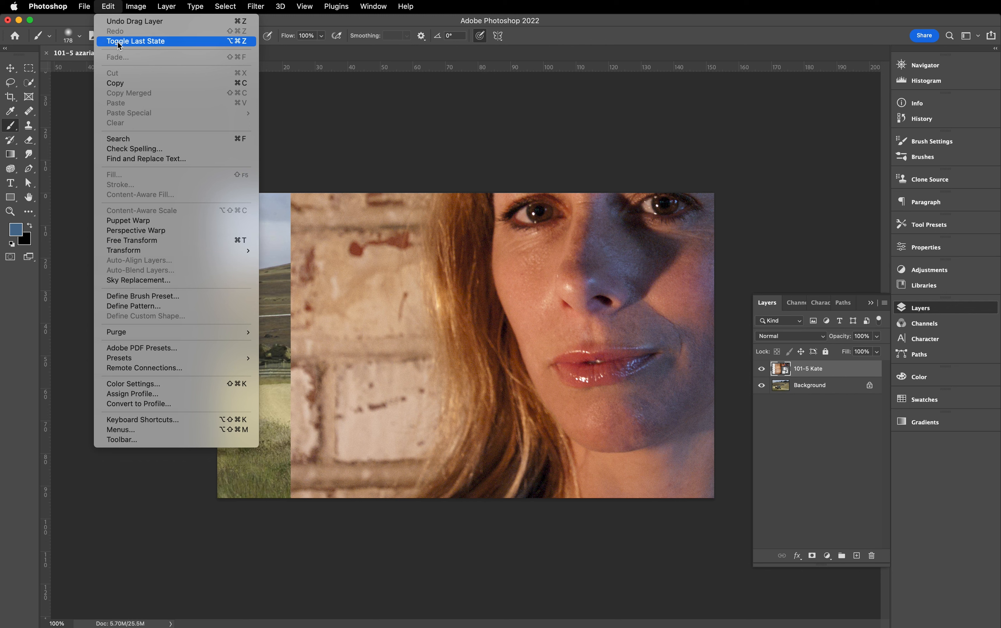
left_click(115, 9)
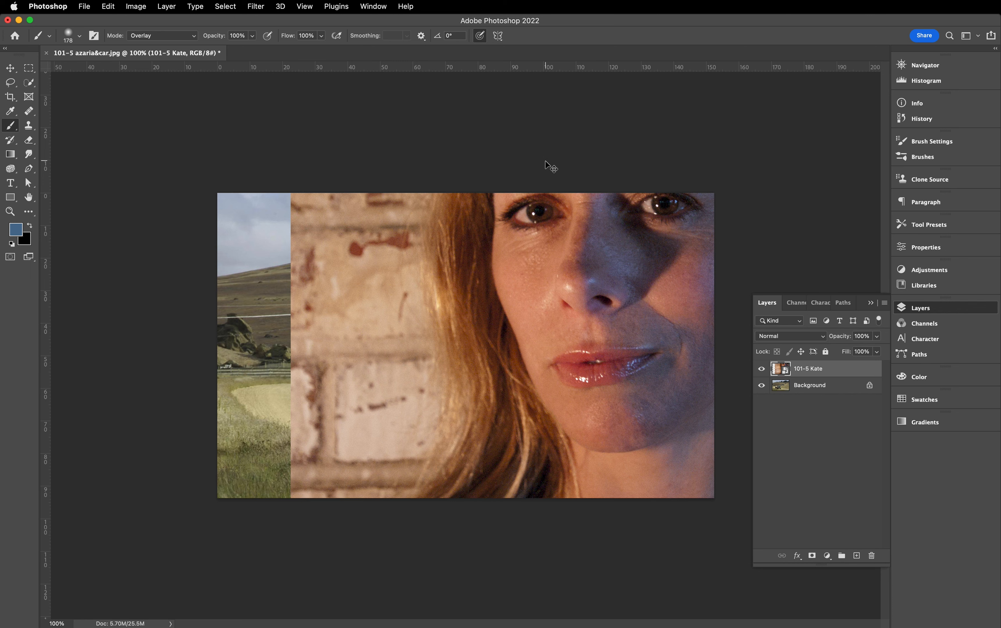
key("super+t")
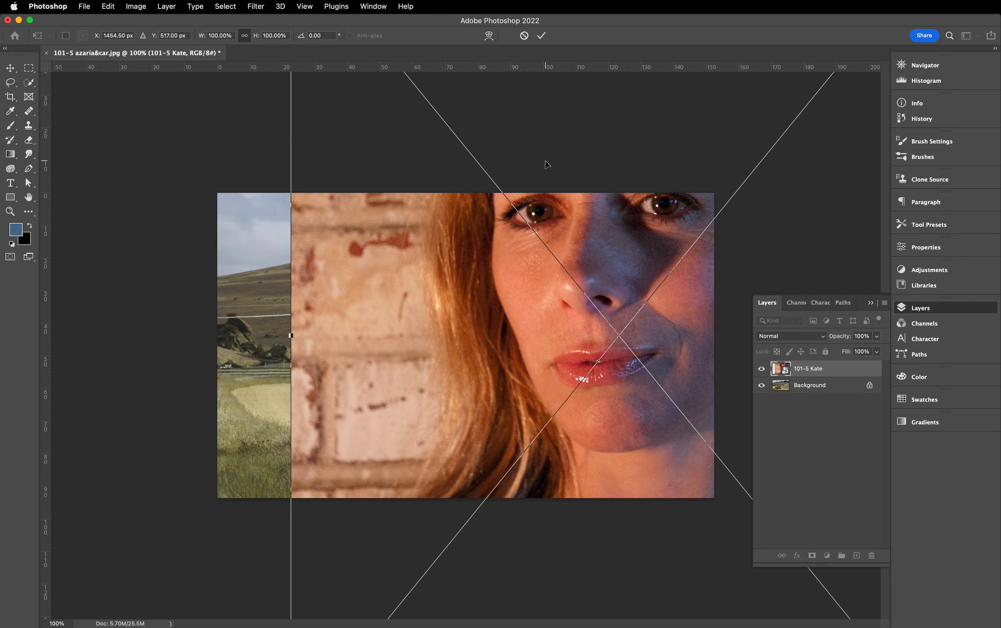
left_click_drag(531, 261, 389, 260)
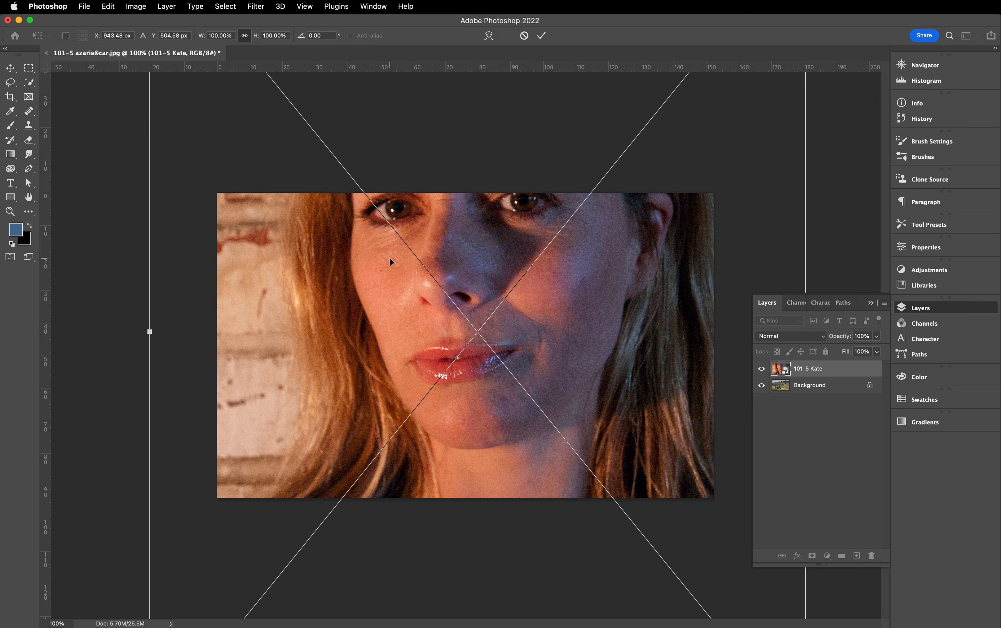
key("super+equal")
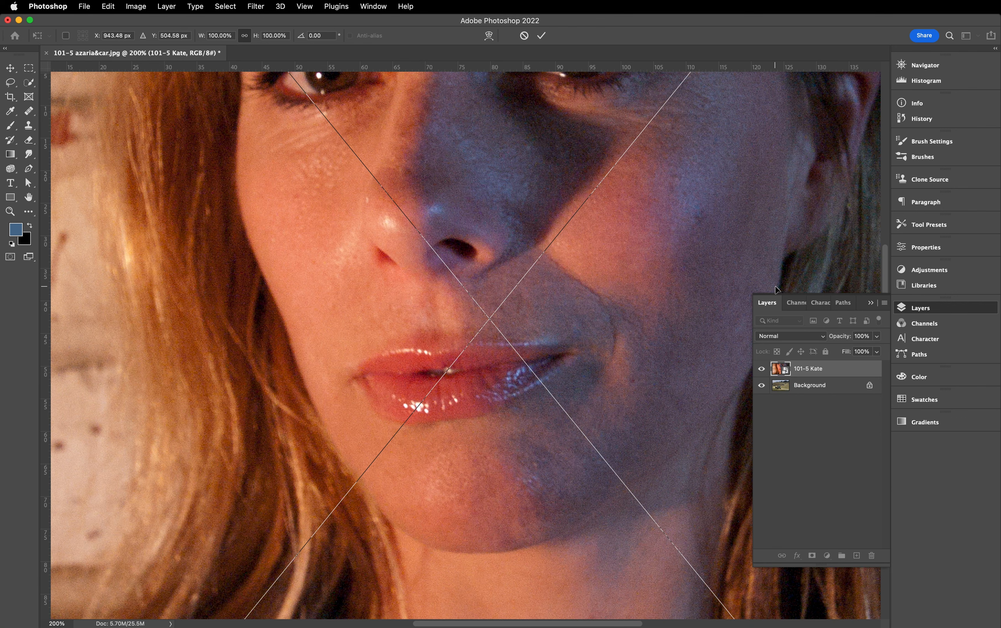
key("super+minus")
key("super+minus")
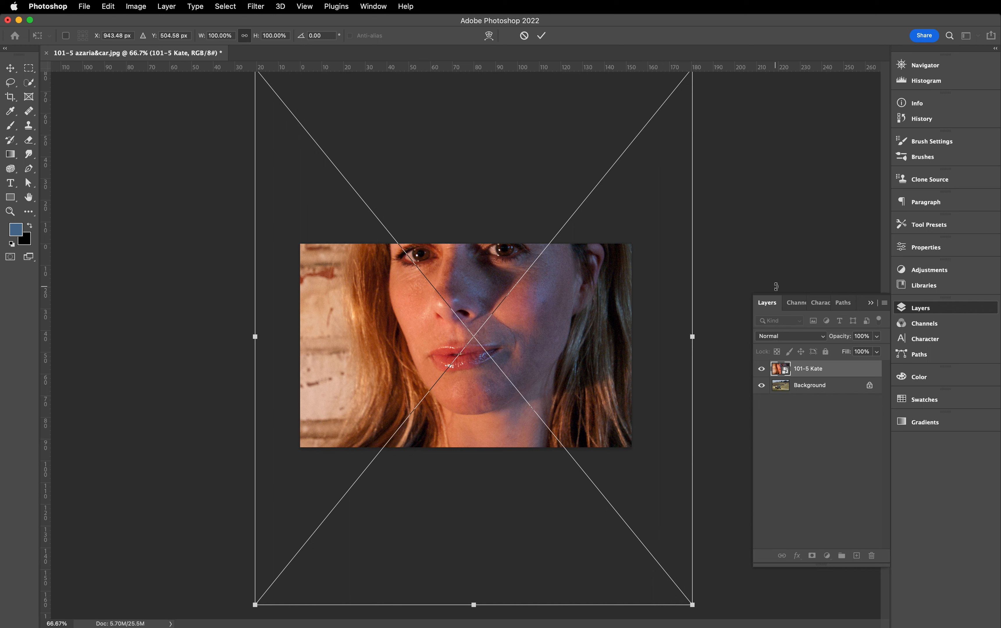
left_click_drag(506, 293, 496, 353)
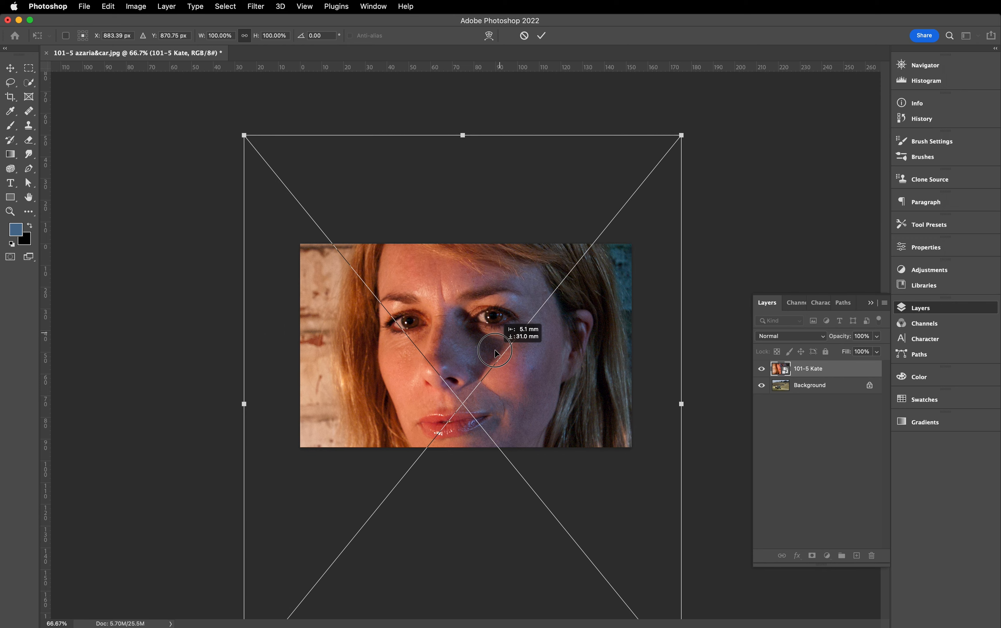
- Scale the portrait layer proportionally to about 53% and place it near the middle of the landscape
left_click_drag(681, 135, 611, 222)
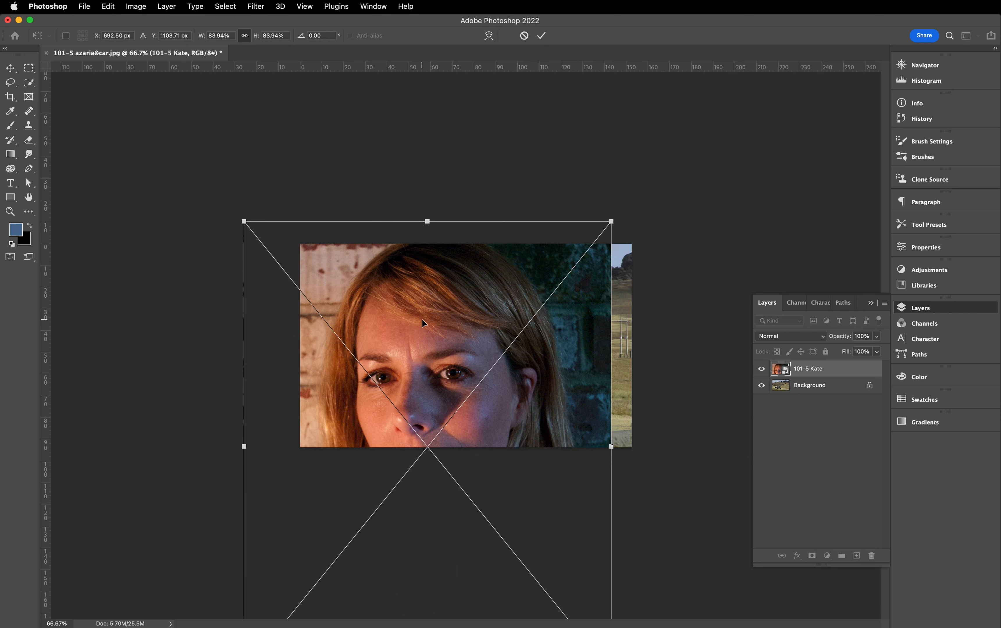
left_click_drag(422, 318, 453, 290)
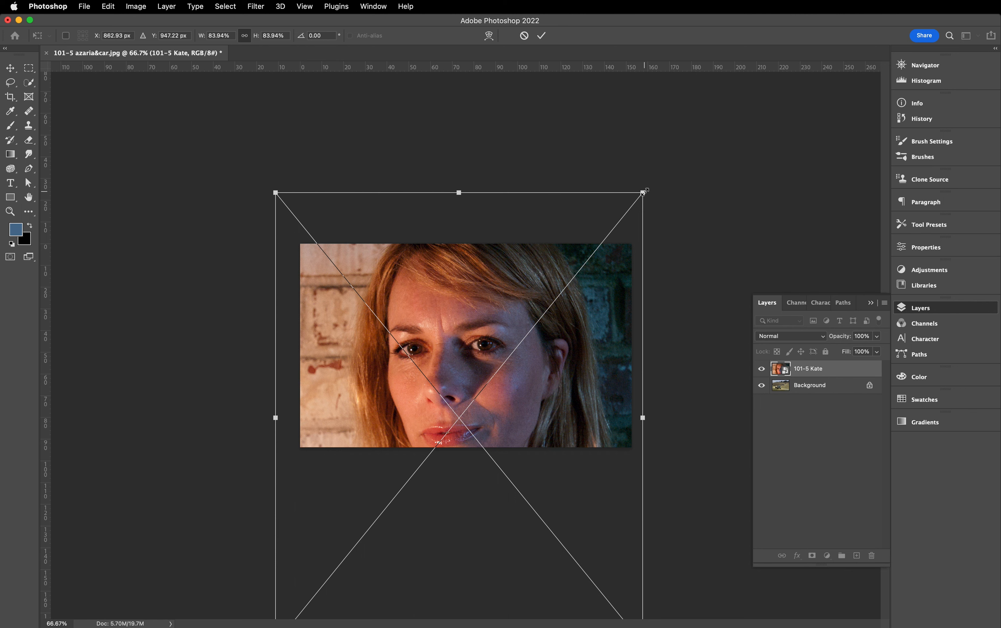
left_click_drag(643, 191, 517, 315)
left_click_drag(422, 375, 442, 263)
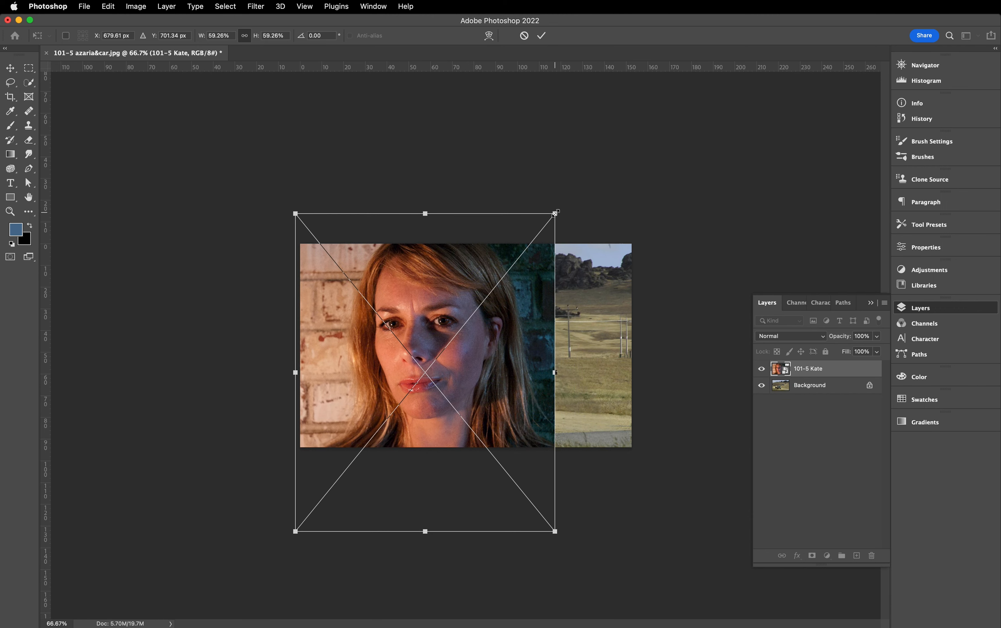
left_click_drag(555, 213, 536, 235)
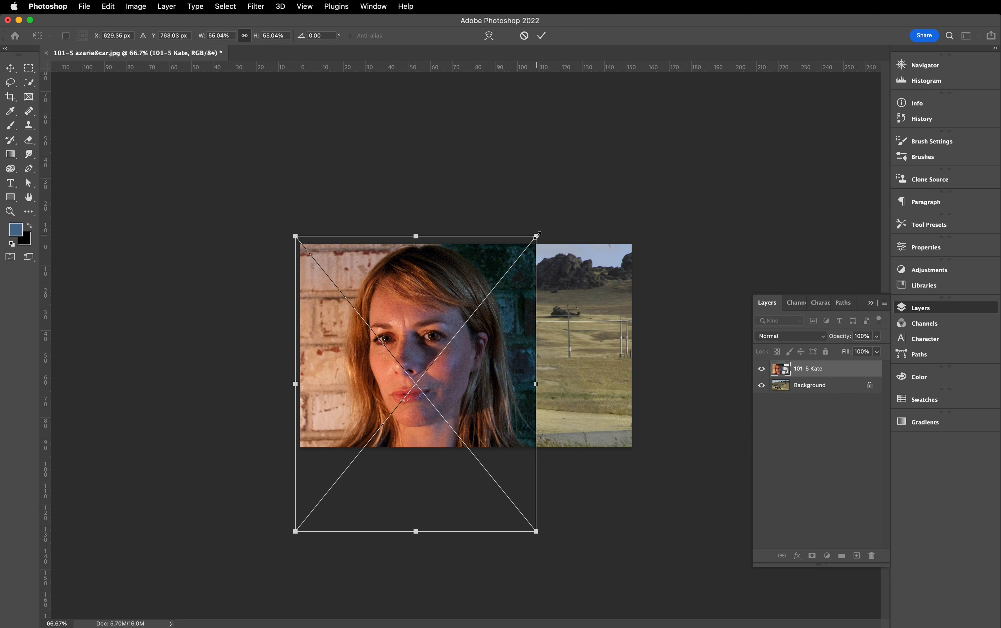
left_click_drag(537, 236, 544, 214)
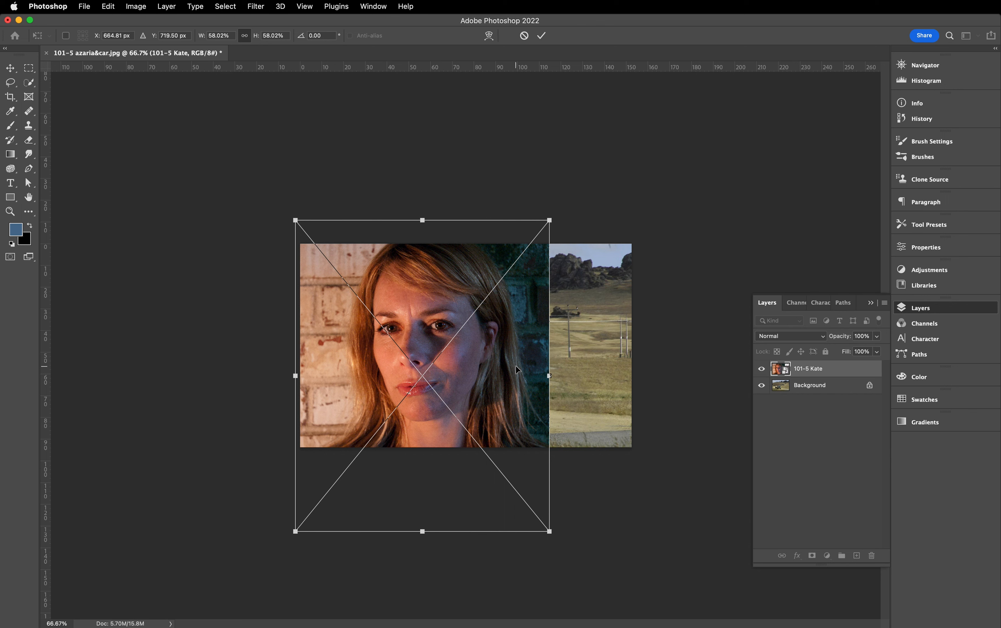
left_click_drag(549, 219, 515, 262)
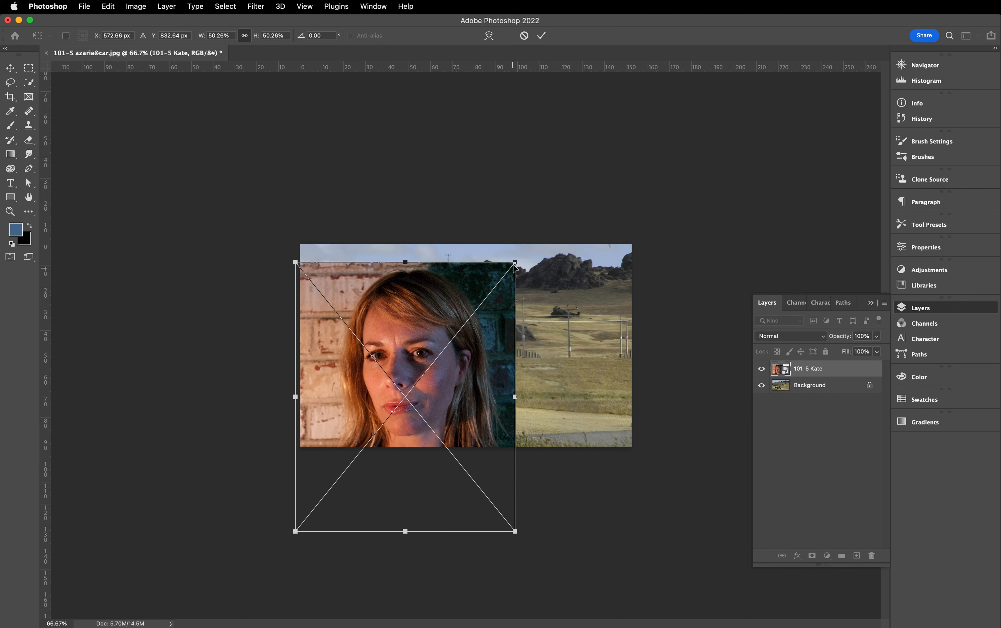
mouse_move(515, 260)
left_mouse_down()
mouse_move(542, 226)
mouse_move(527, 247)
left_mouse_up()
left_click_drag(432, 341, 478, 304)
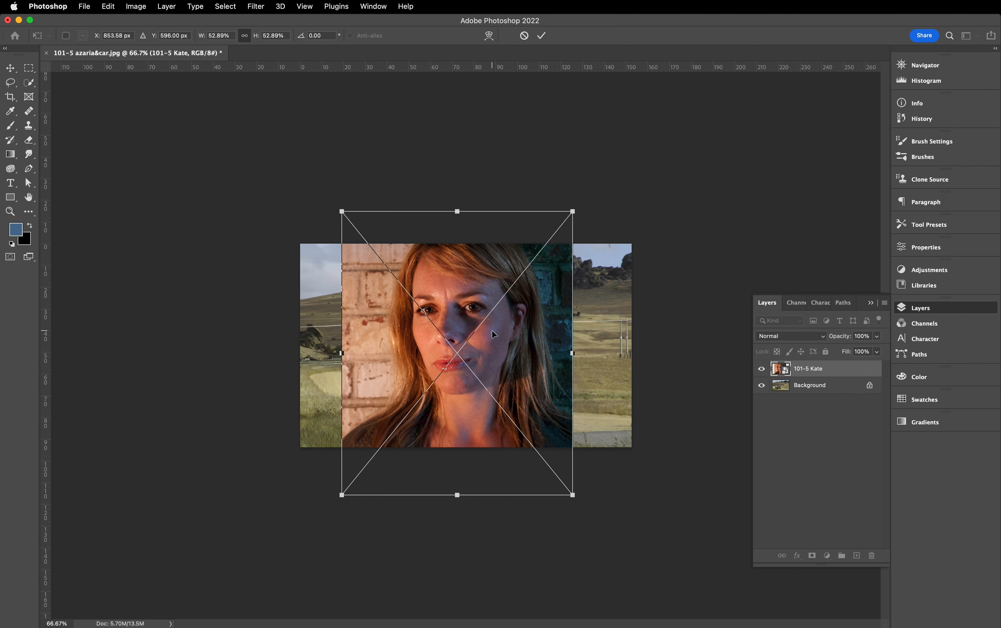
- Flip the portrait layer horizontally
left_click(108, 7)
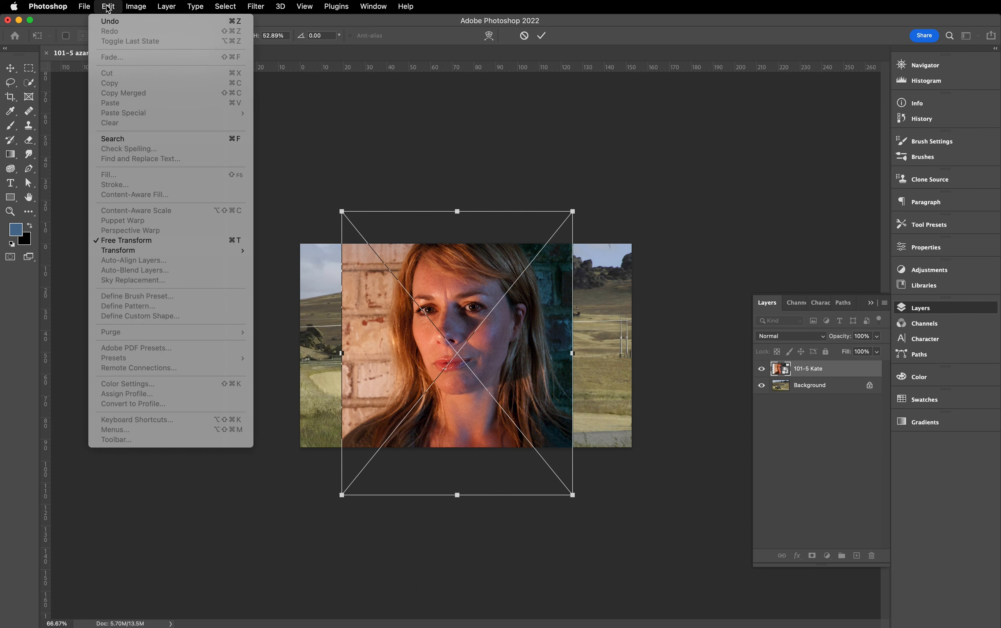
mouse_move(233, 250)
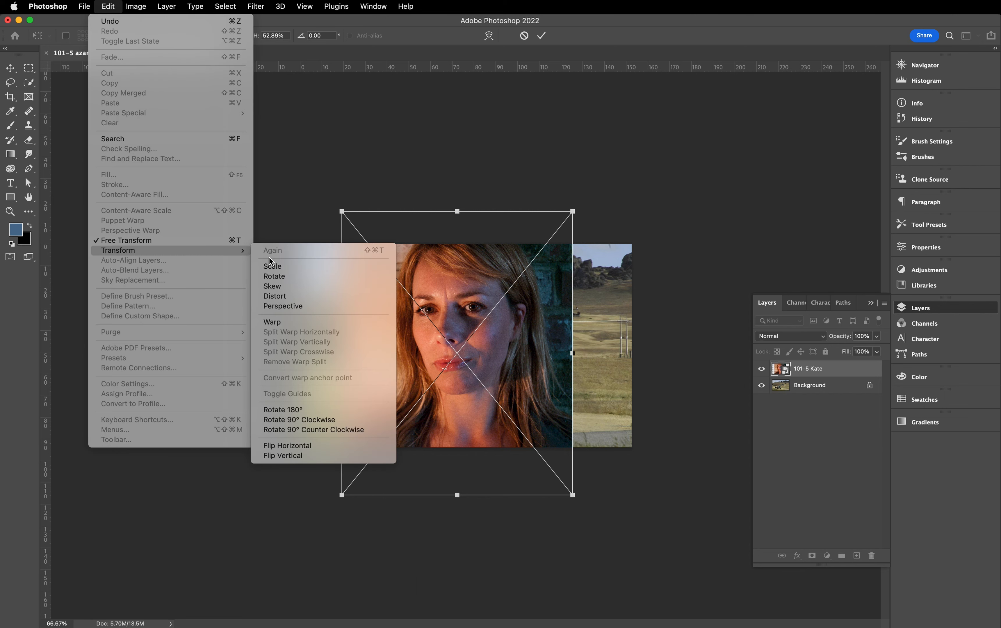
left_click(292, 446)
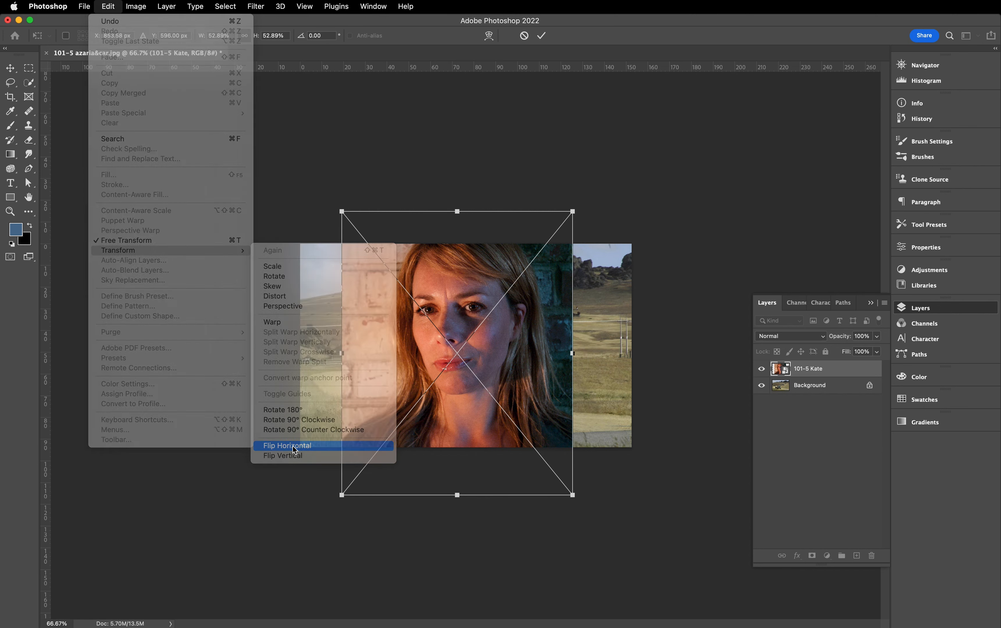
- Place the flipped portrait over the left half of the landscape, scale it to about 54%, and apply the transform
left_click_drag(460, 306, 378, 310)
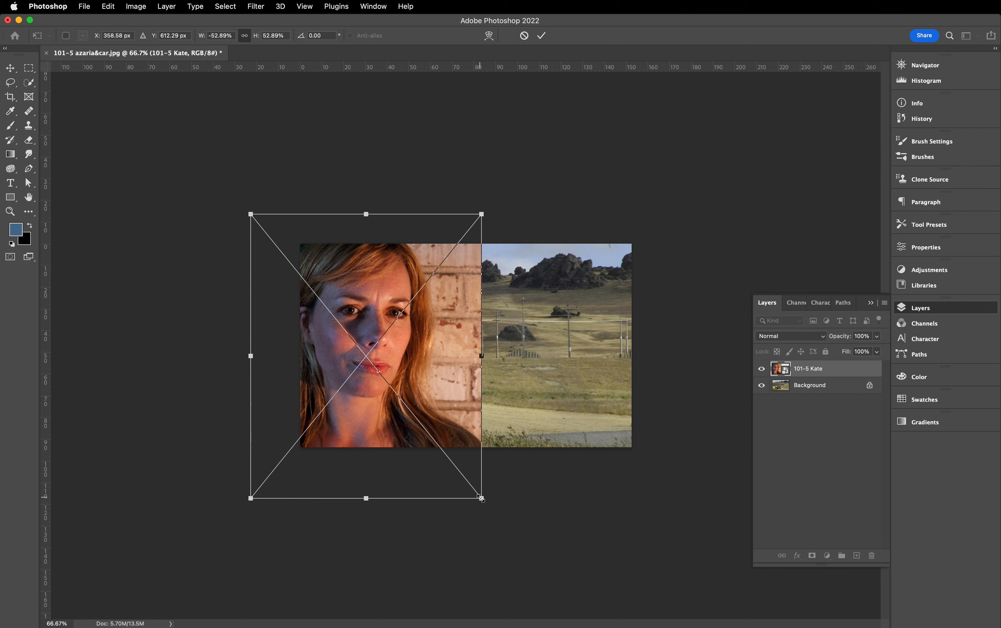
mouse_move(480, 497)
left_mouse_down()
mouse_move(469, 483)
mouse_move(488, 506)
left_mouse_up()
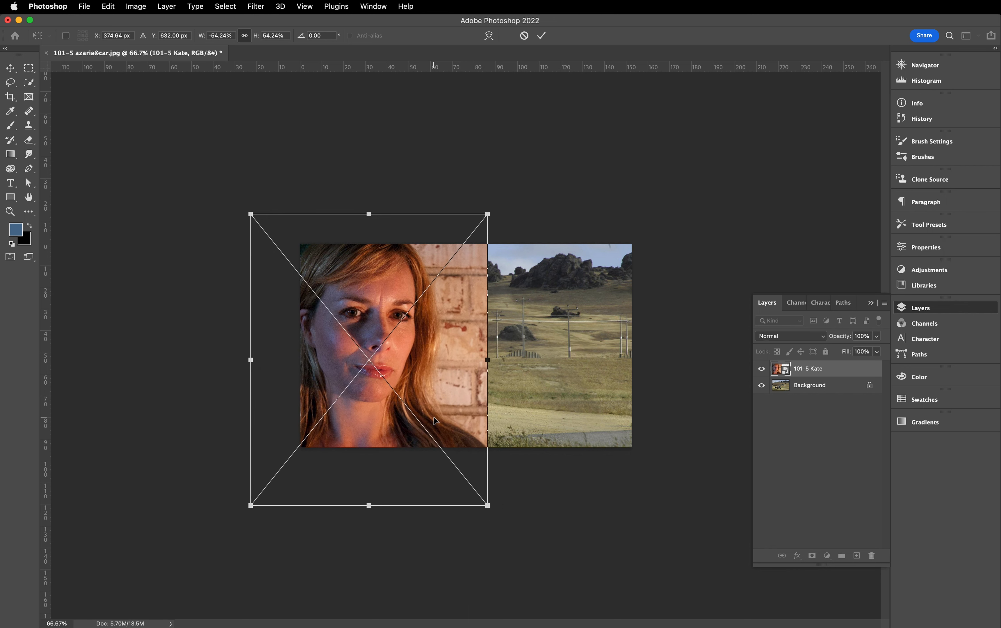
left_click_drag(435, 413, 433, 413)
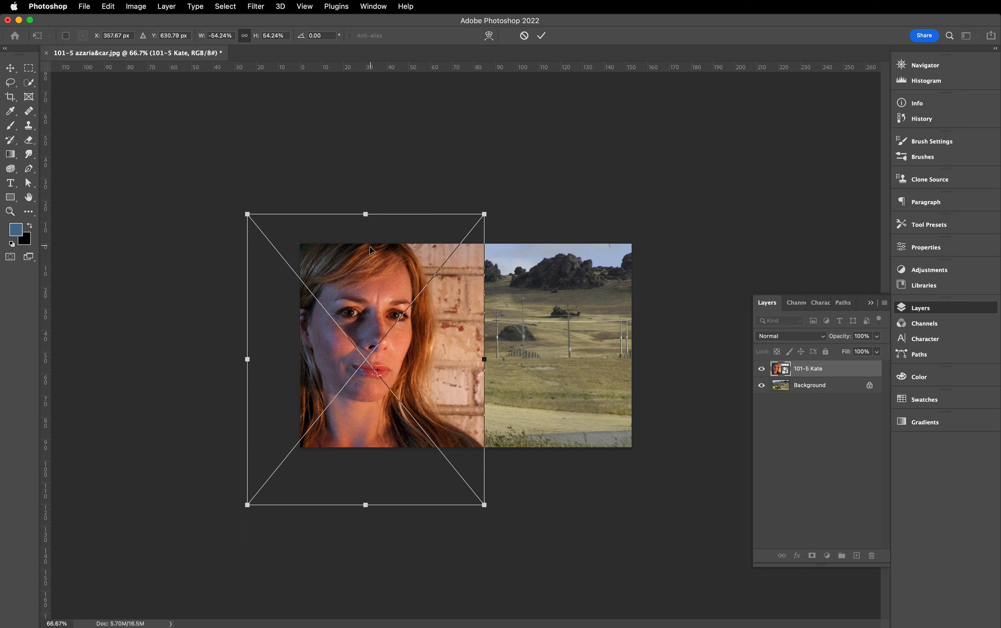
key("Return")
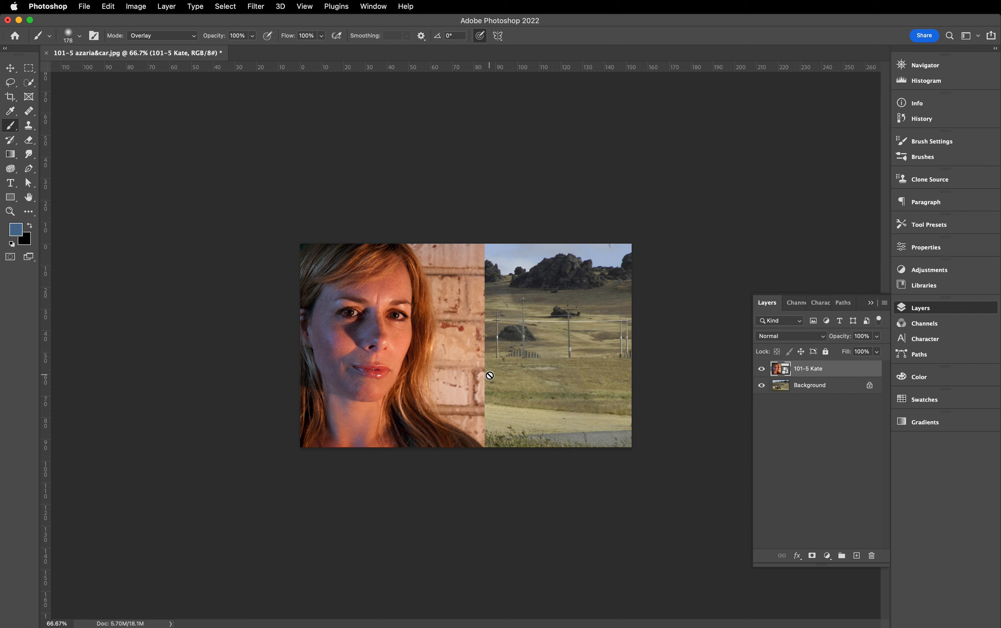
- Try shifting the portrait layer slightly down and right with the Move tool, and undo that move
left_click(10, 67)
left_click_drag(365, 283, 370, 291)
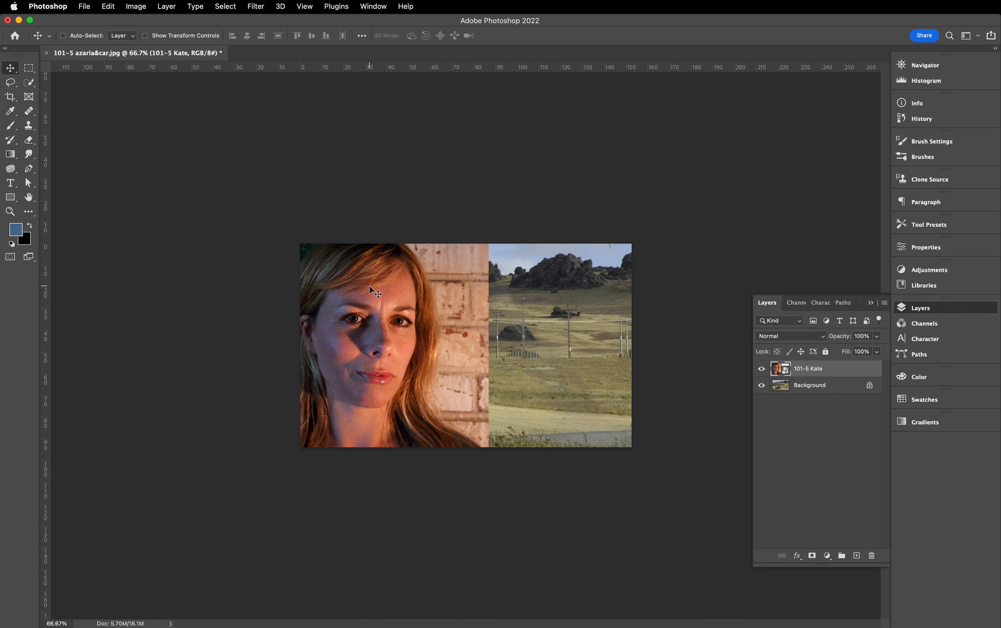
key("super+z")
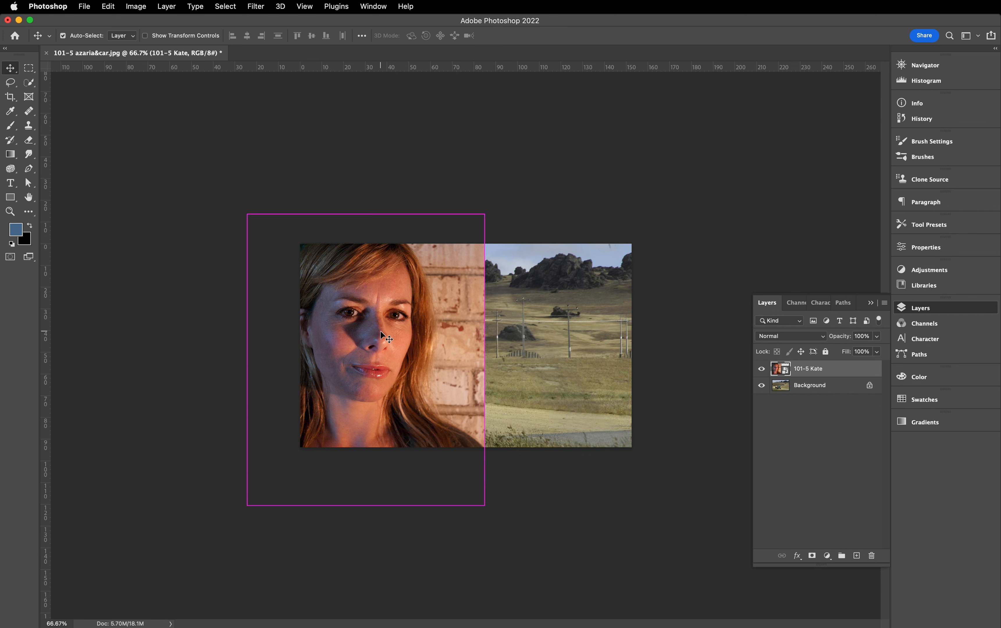
key("super+equal")
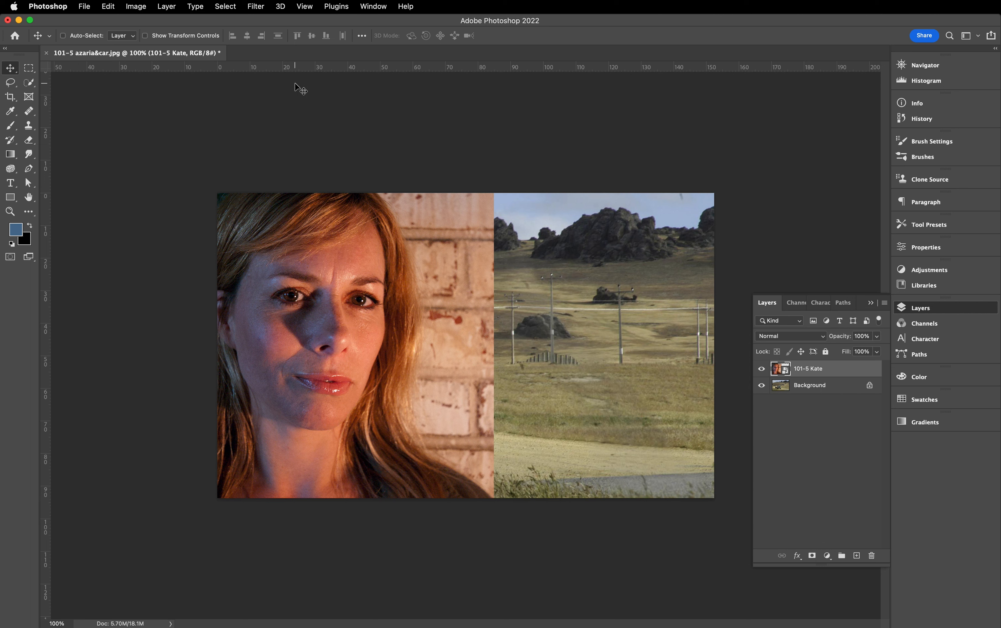
left_click(225, 7)
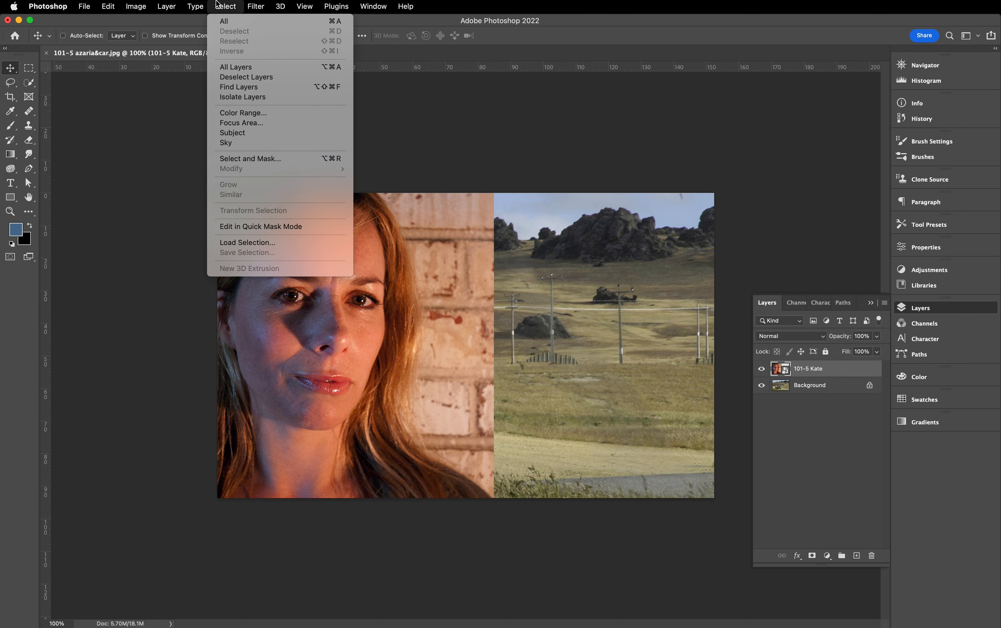
left_click(228, 8)
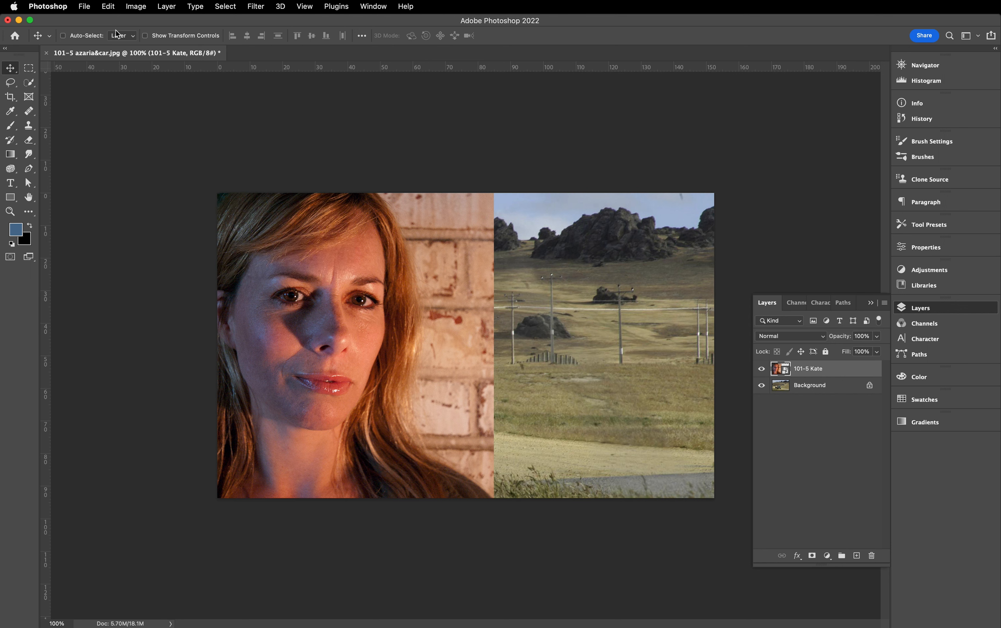
- Open the portrait layer in Select and Mask and set the Onion Skin transparency to 41%
left_click(29, 71)
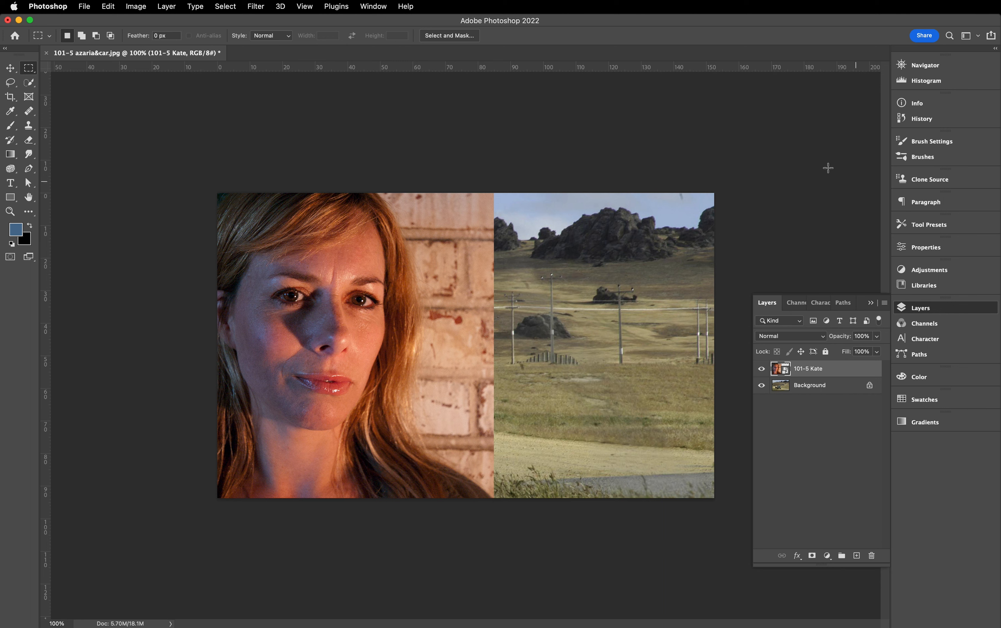
left_click(449, 36)
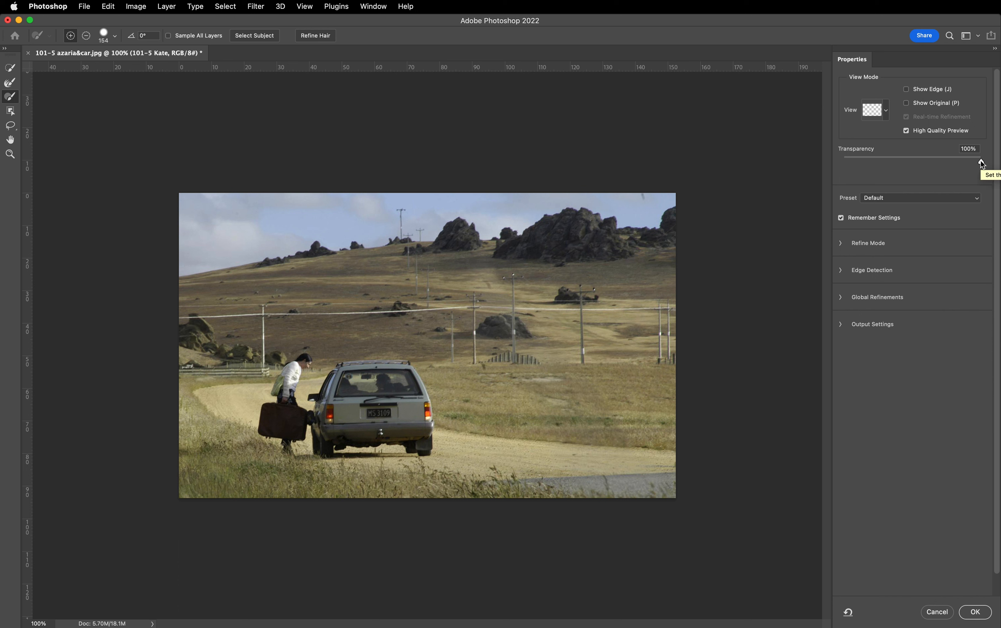
left_click_drag(980, 161, 898, 164)
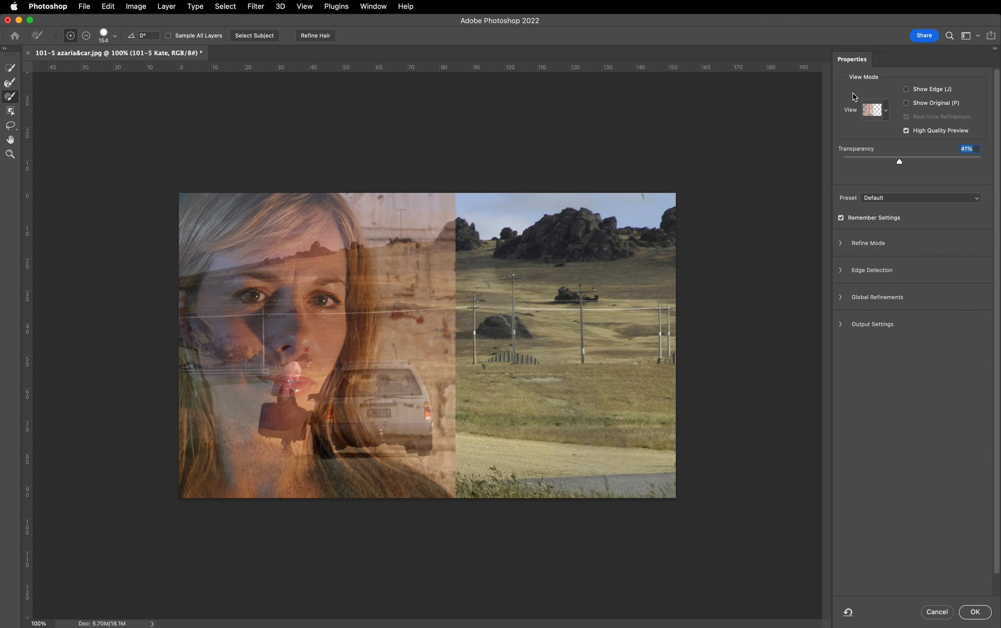
left_click(887, 112)
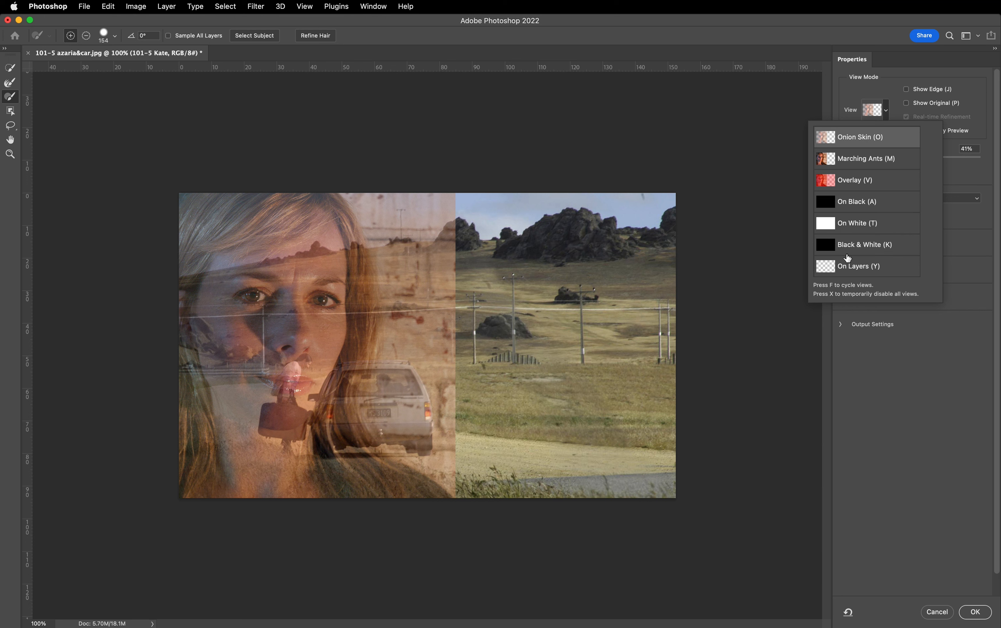
left_click(860, 95)
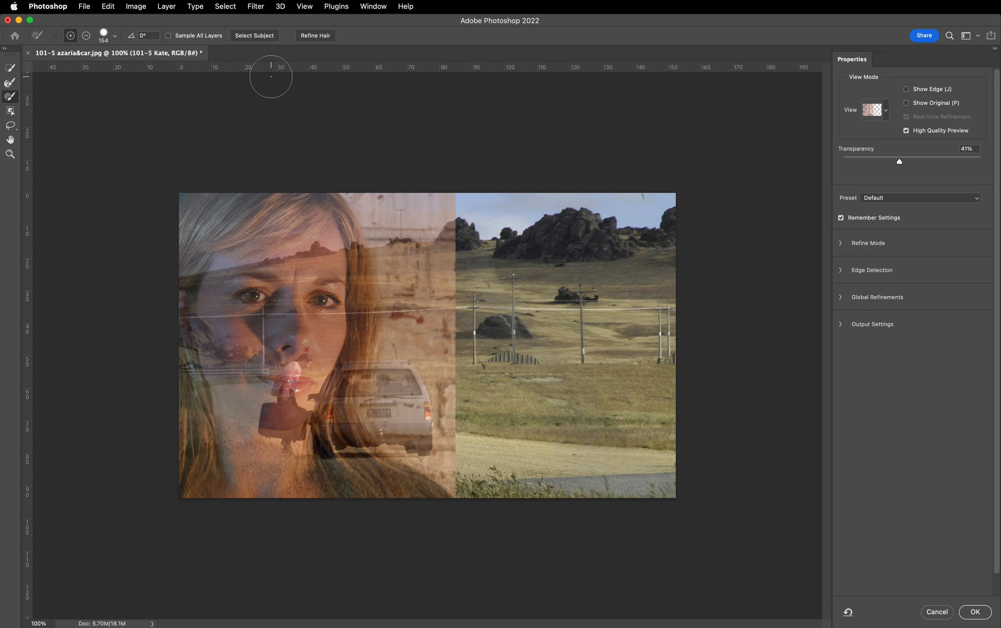
- Run Select Subject on the portrait and set the Onion Skin transparency to 50%
left_click(256, 37)
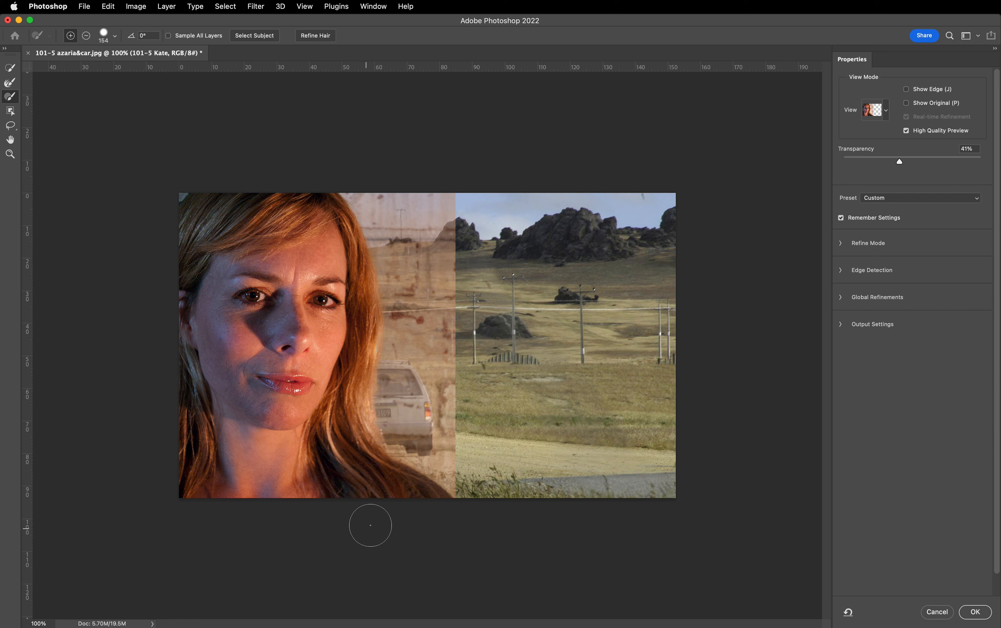
mouse_move(898, 161)
left_mouse_down()
mouse_move(869, 161)
mouse_move(936, 161)
mouse_move(862, 162)
mouse_move(912, 161)
mouse_move(895, 161)
left_mouse_up()
left_click_drag(896, 161, 972, 162)
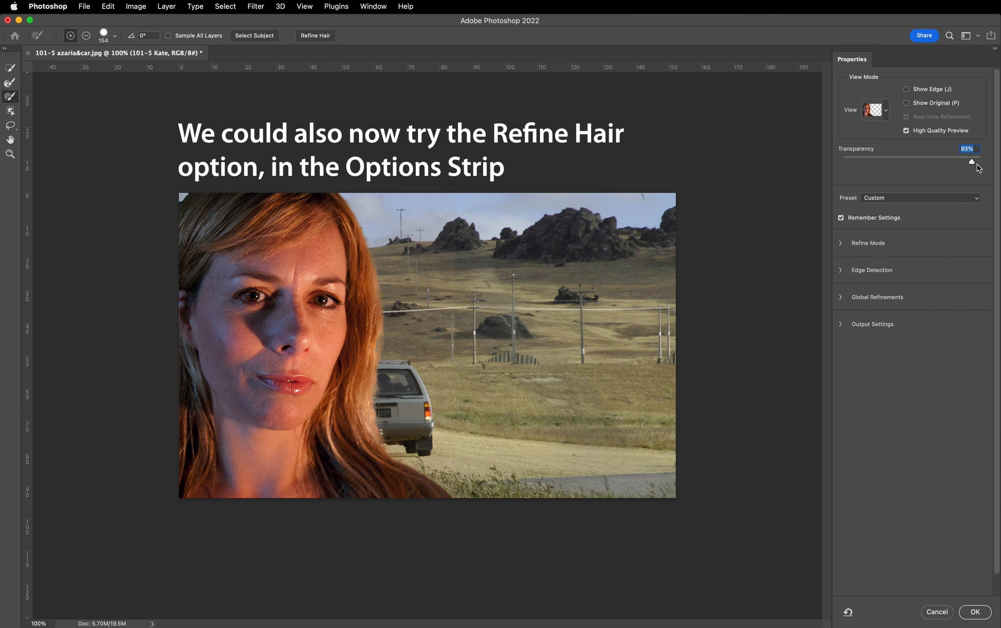
mouse_move(973, 161)
left_mouse_down()
mouse_move(866, 162)
mouse_move(904, 163)
mouse_move(895, 164)
left_mouse_up()
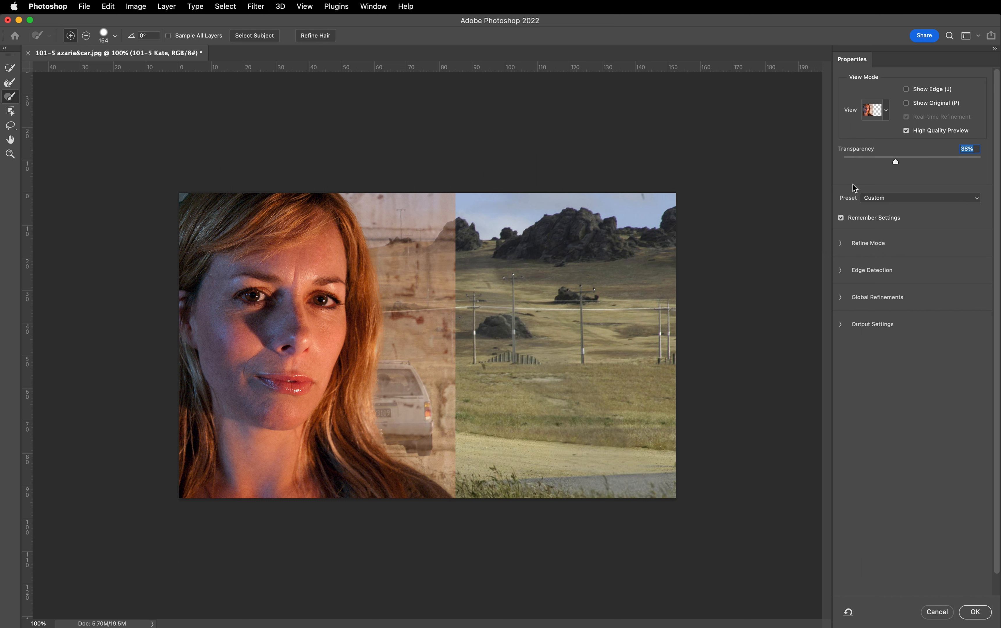
left_click(886, 111)
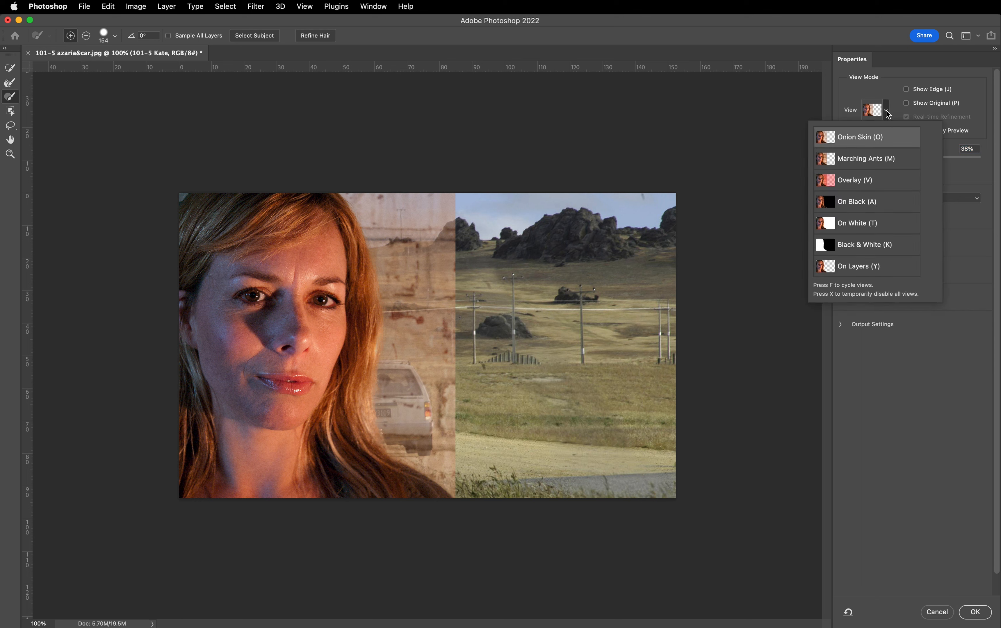
left_click(916, 402)
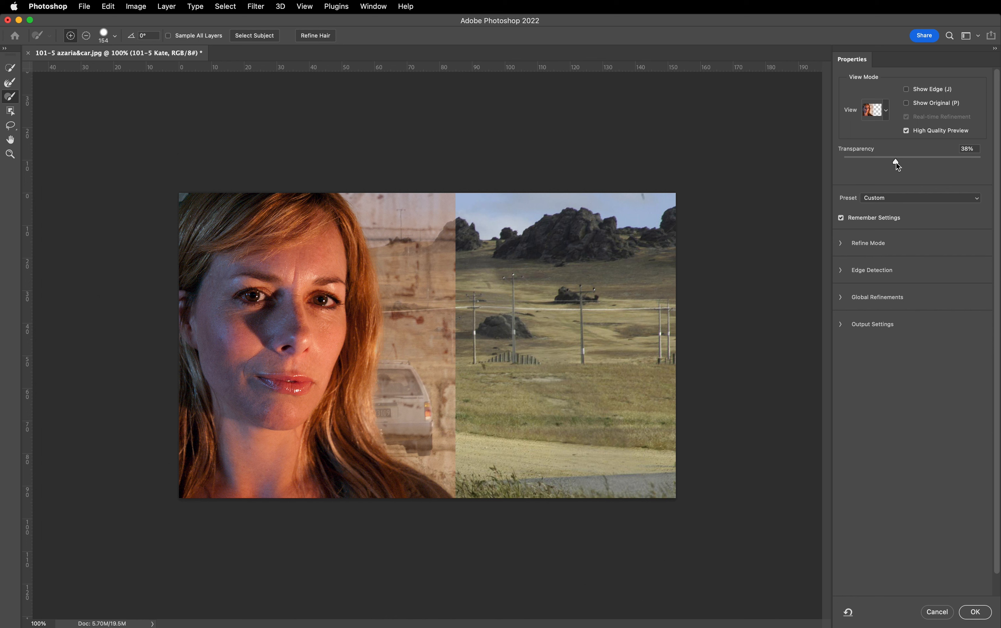
mouse_move(896, 163)
left_mouse_down()
mouse_move(867, 164)
mouse_move(894, 166)
left_mouse_up()
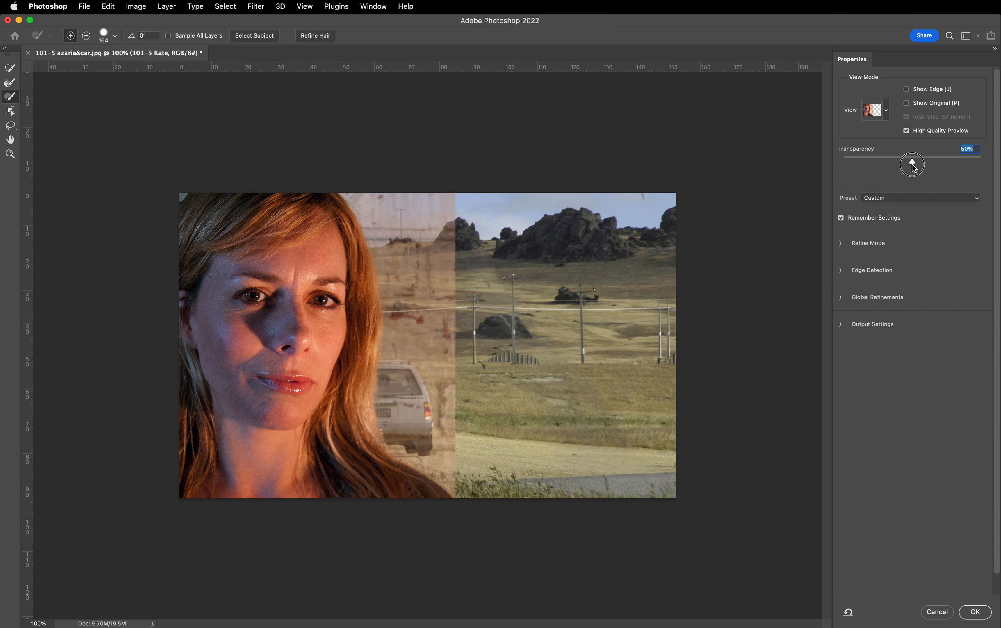
- Check the portrait selection in the Marching Ants, Overlay and On Black view modes, with On Black at 100% opacity
left_click(886, 111)
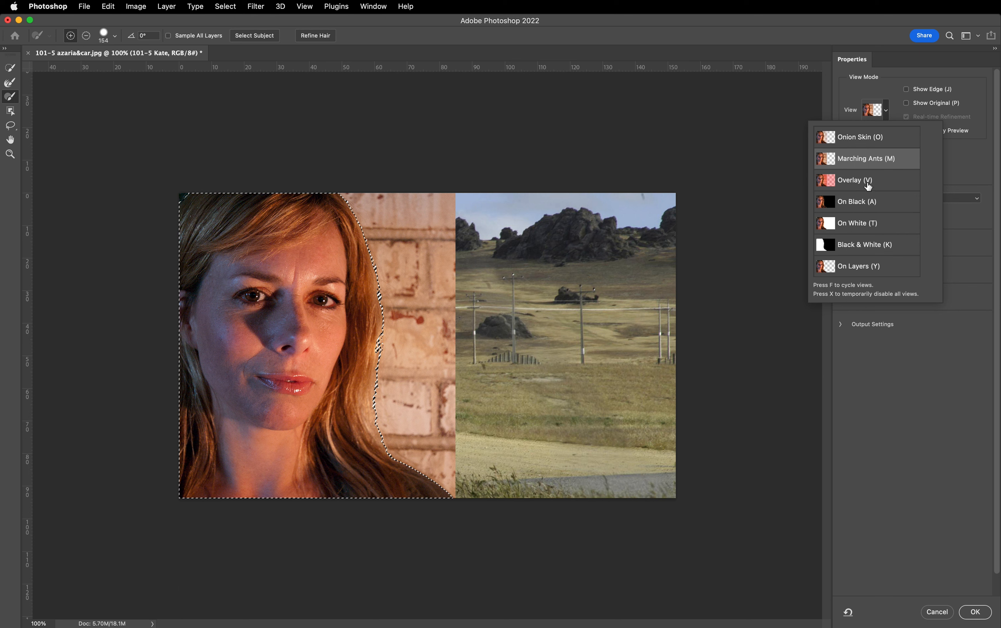
left_click(929, 237)
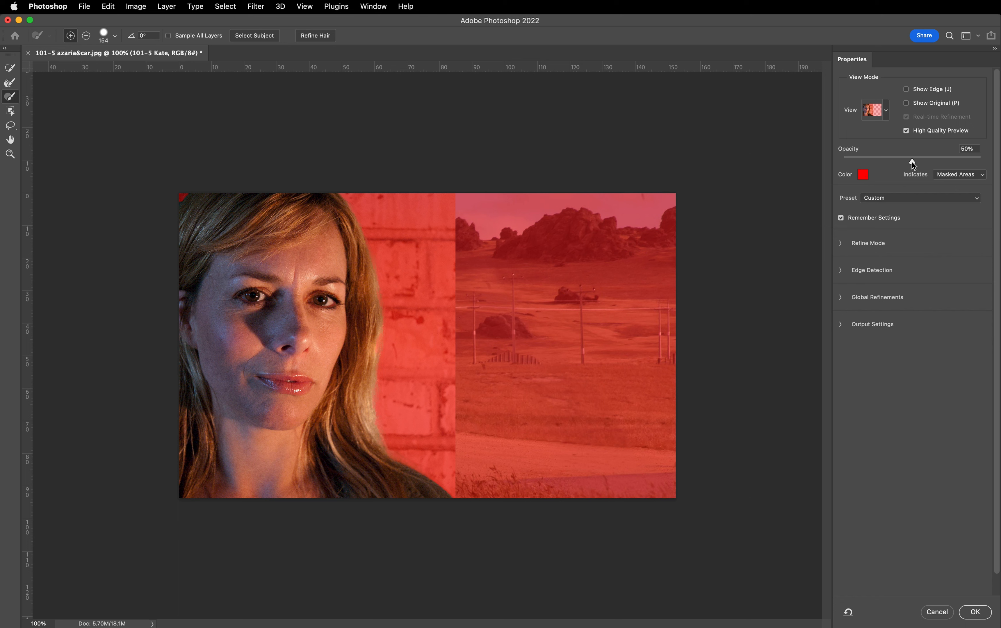
mouse_move(911, 162)
left_mouse_down()
mouse_move(864, 161)
mouse_move(996, 166)
mouse_move(906, 161)
left_mouse_up()
left_click(886, 111)
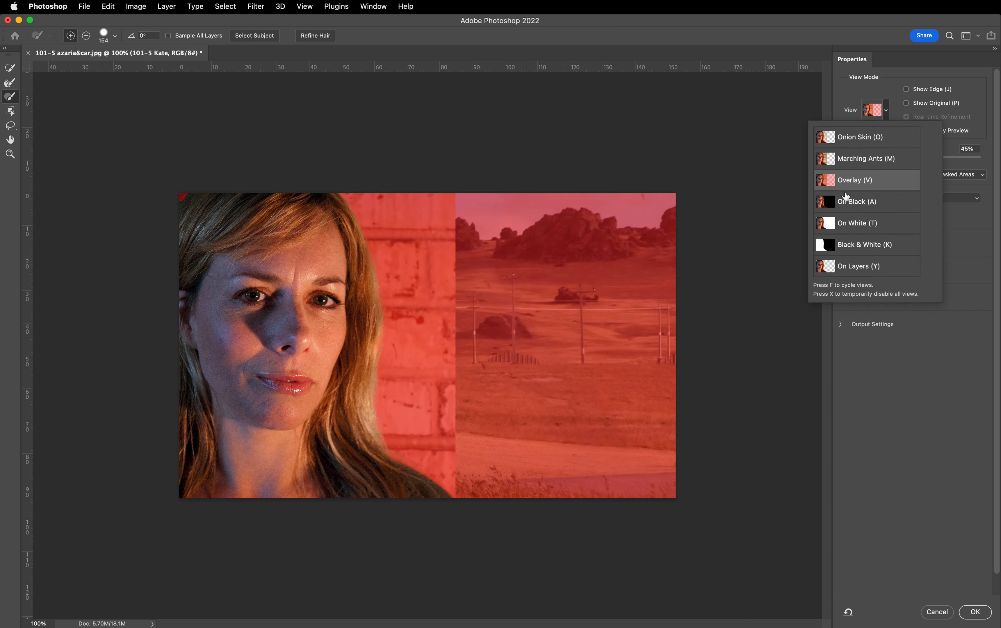
left_click(923, 350)
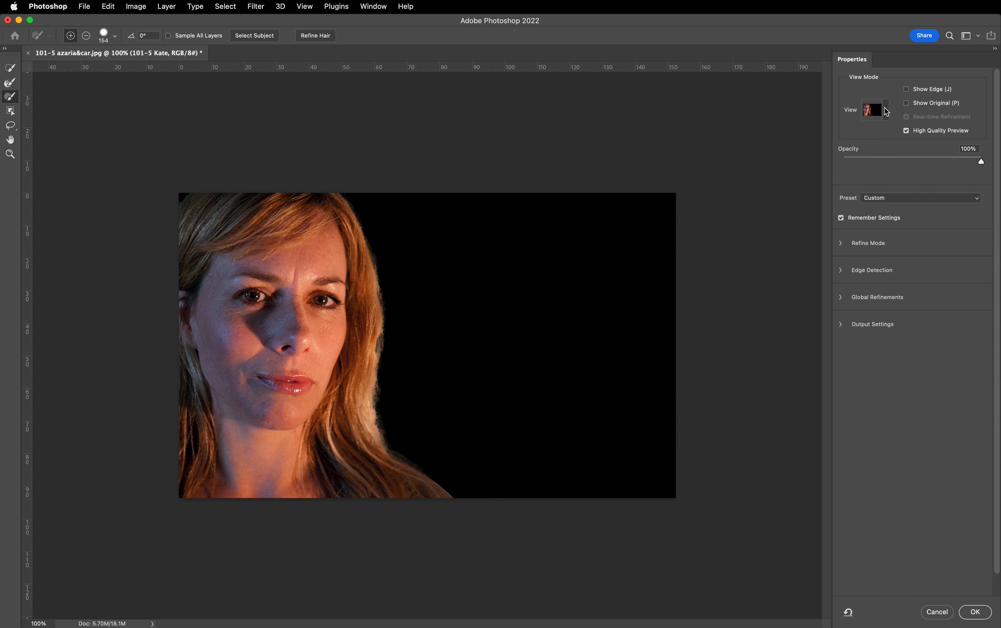
mouse_move(980, 162)
left_mouse_down()
mouse_move(929, 159)
mouse_move(980, 161)
left_mouse_up()
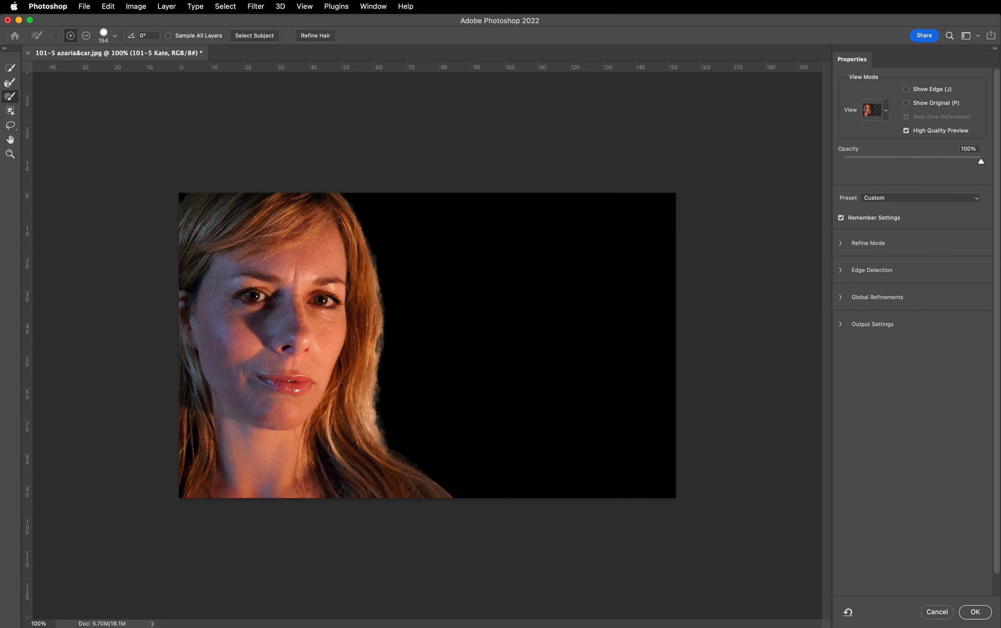
- Check the selection edge in the On White view at 100% opacity and in the Black & White and On Layers views
left_click(887, 111)
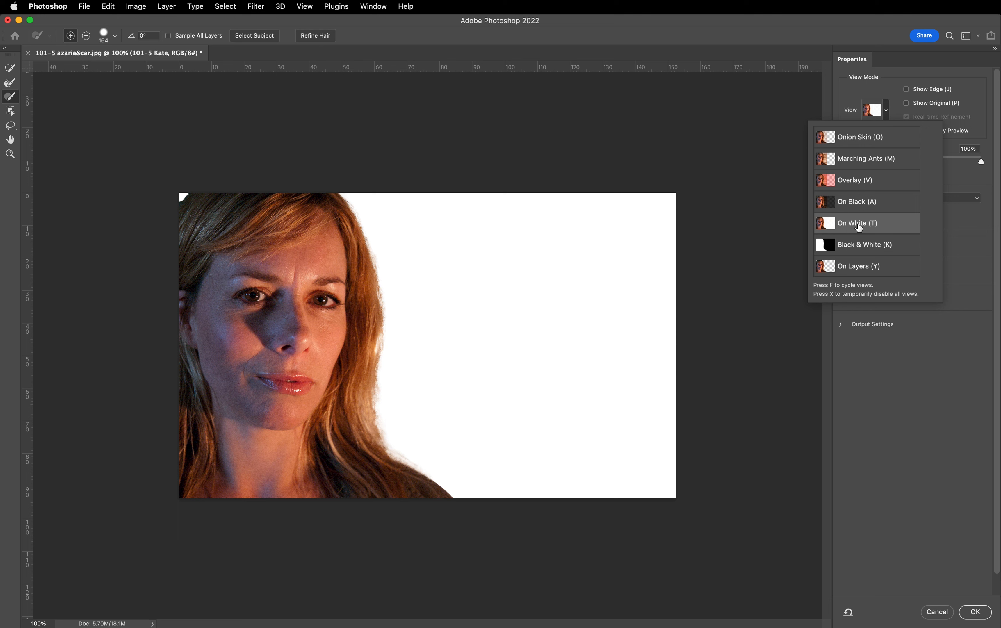
left_click(982, 165)
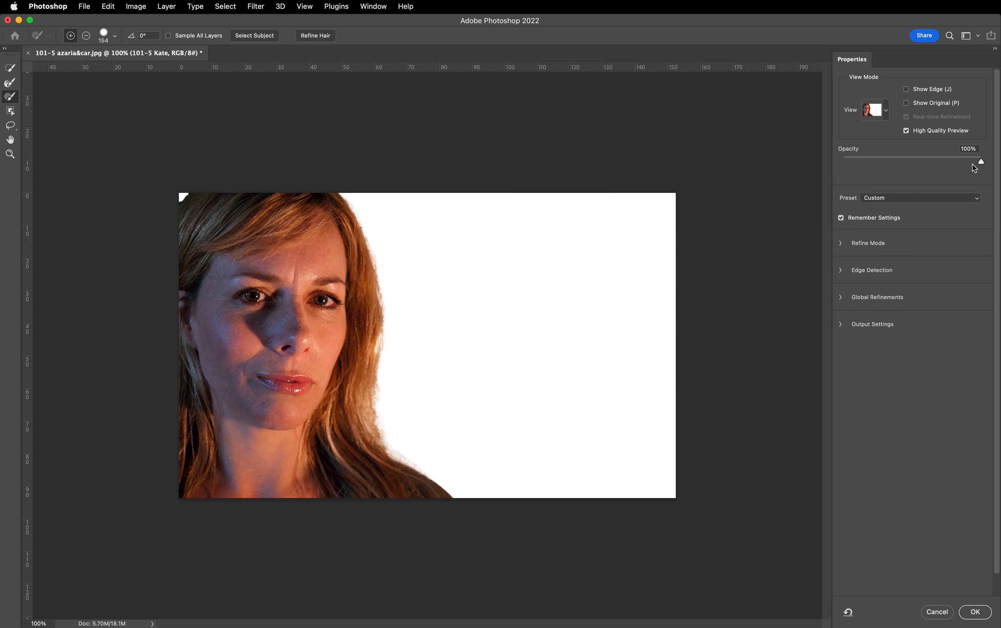
mouse_move(981, 162)
left_mouse_down()
mouse_move(934, 161)
mouse_move(995, 164)
left_mouse_up()
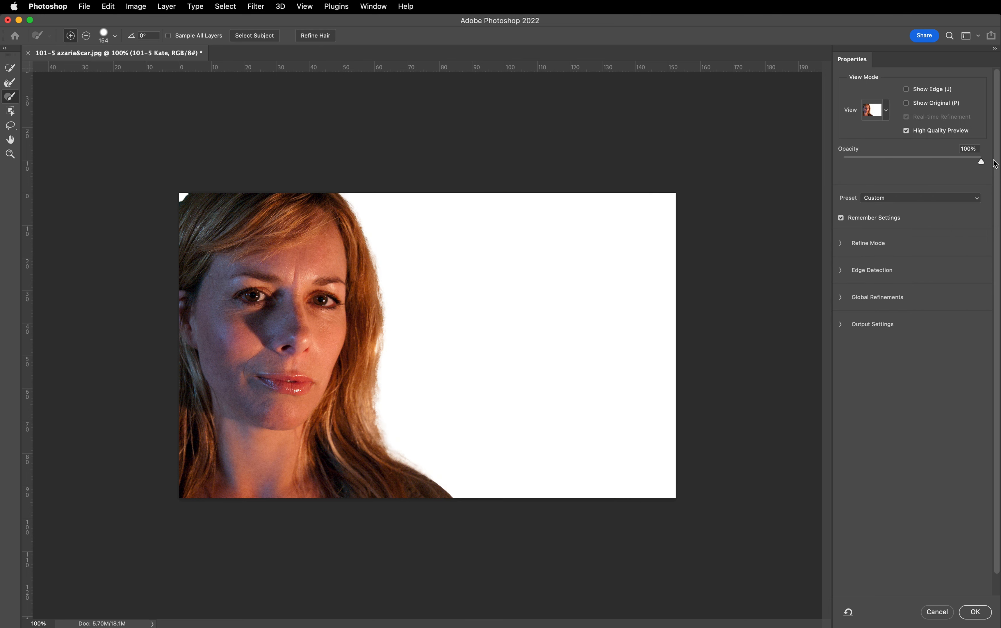
left_click(886, 110)
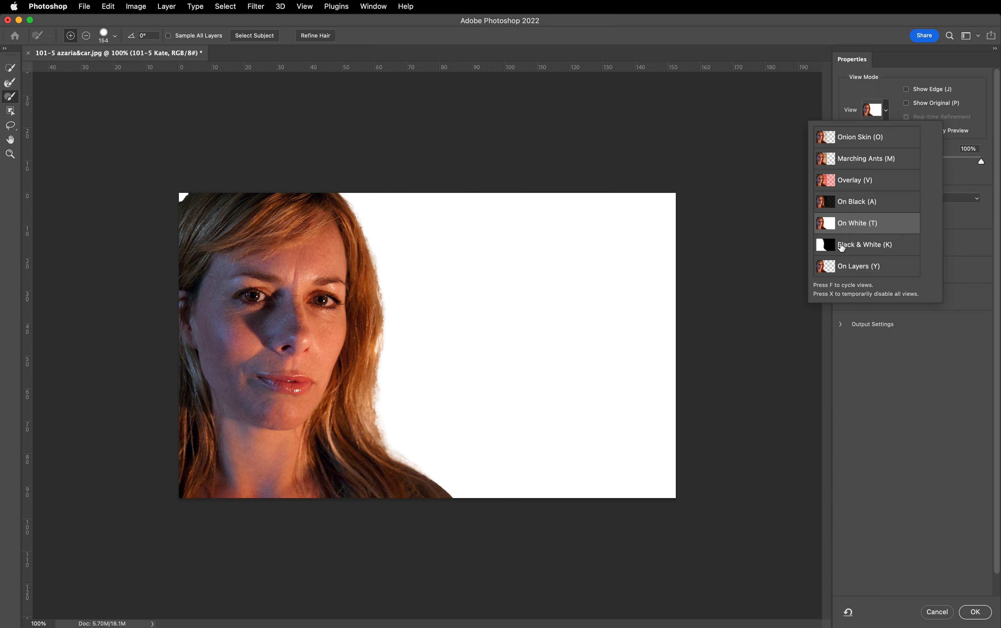
left_click(842, 246)
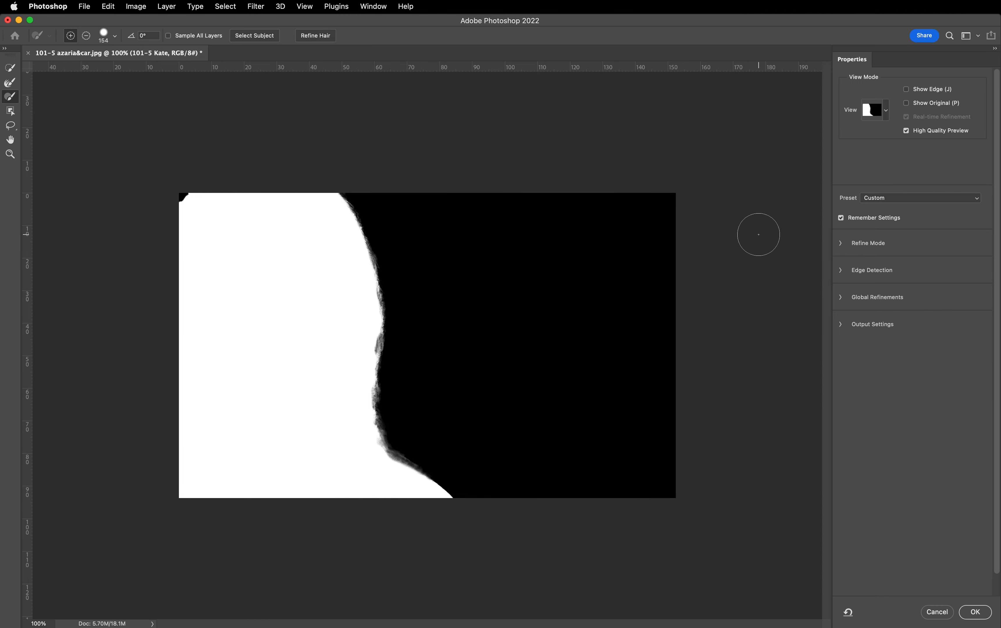
left_click(886, 109)
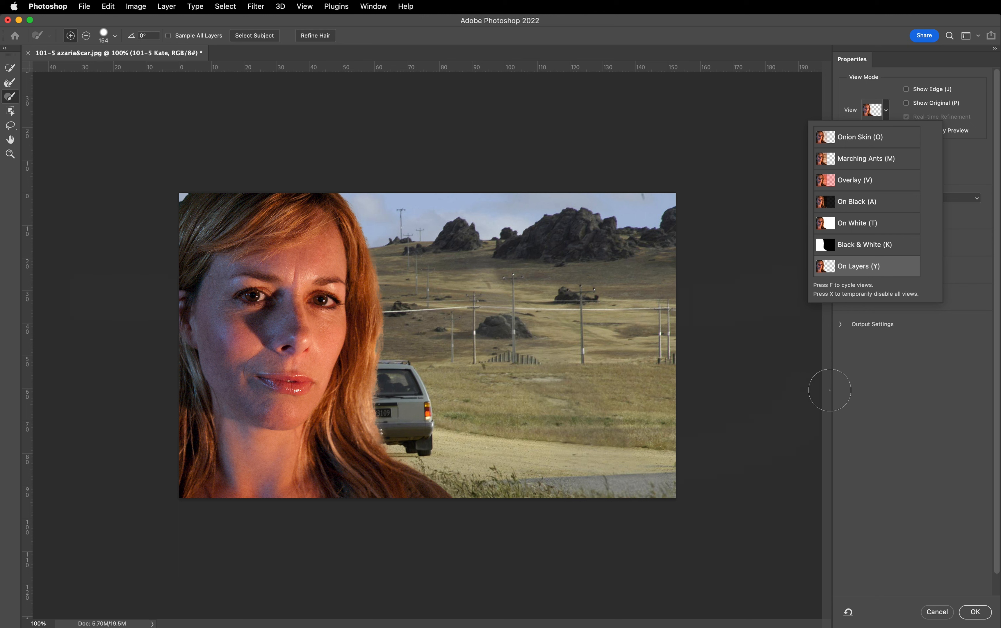
left_click(886, 363)
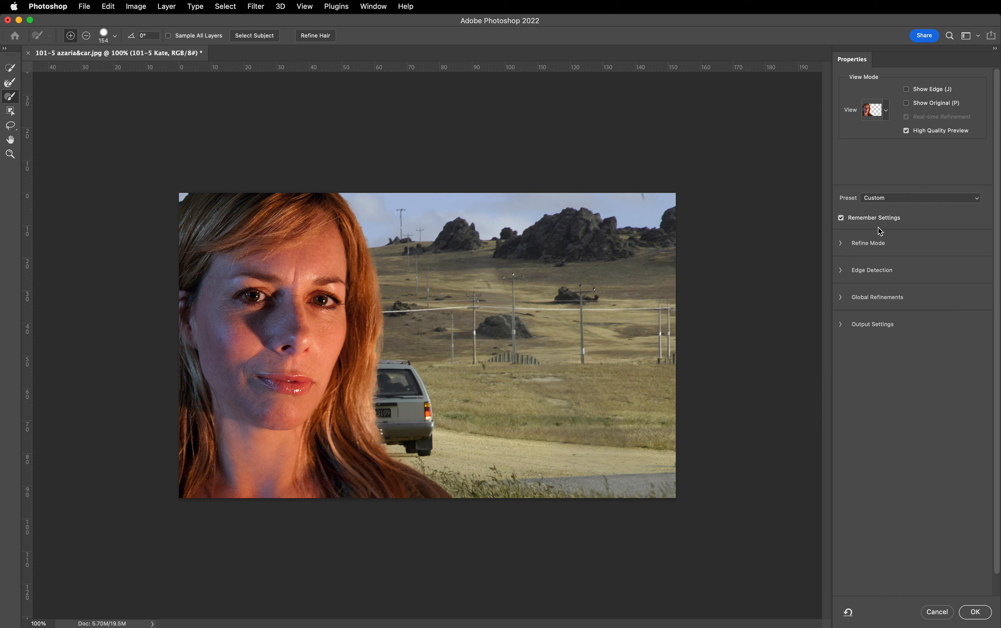
- Return the selection preview to the Onion Skin view
left_click(887, 111)
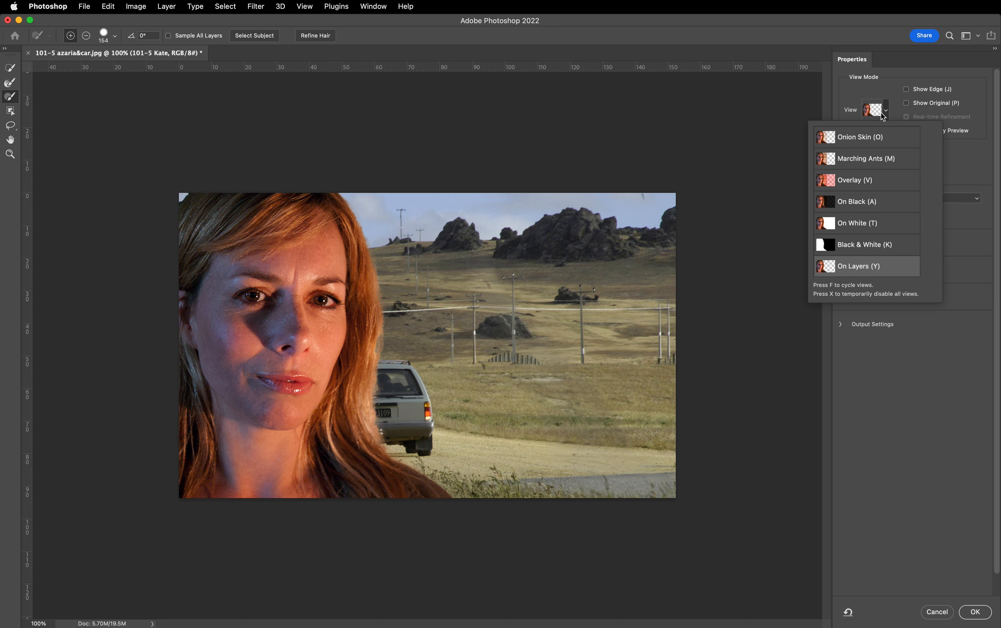
left_click(859, 138)
left_click(949, 351)
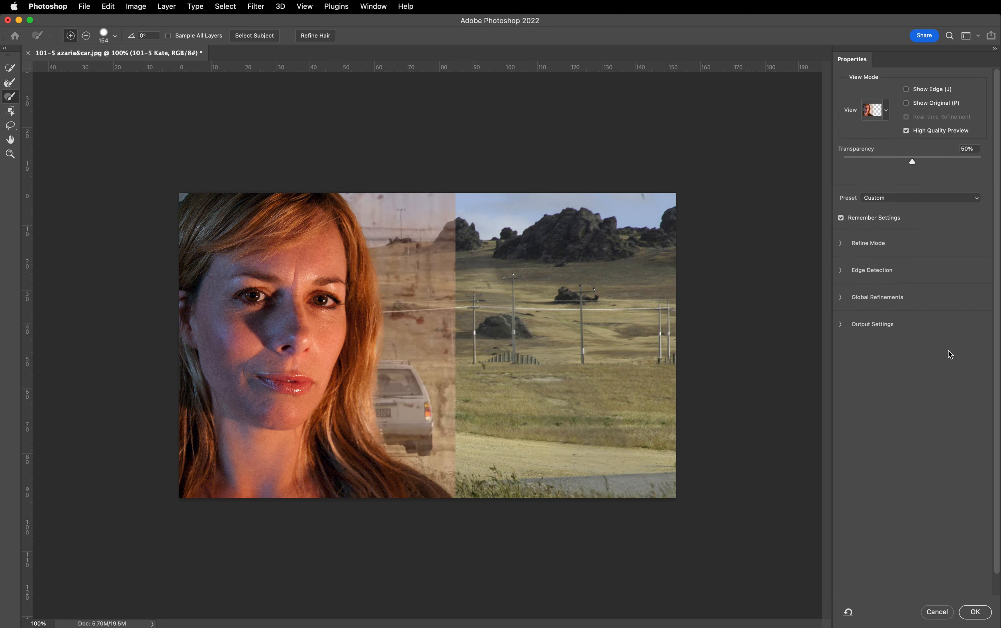
- Add the outer edge of the woman's hair beside the wall to the selection, using the Quick Selection tool at size 38
left_click(10, 68)
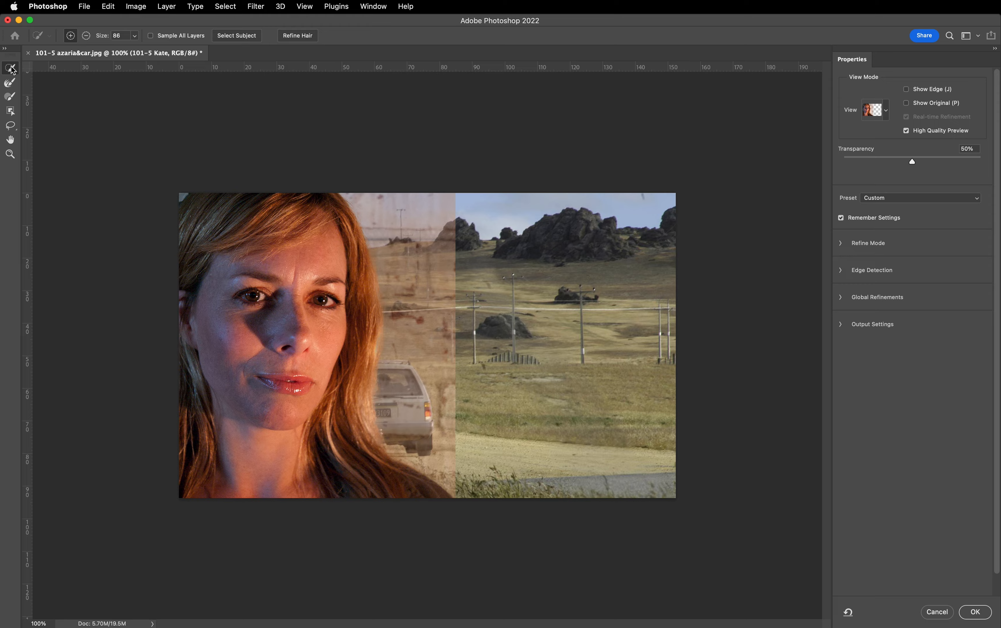
key("super+plus")
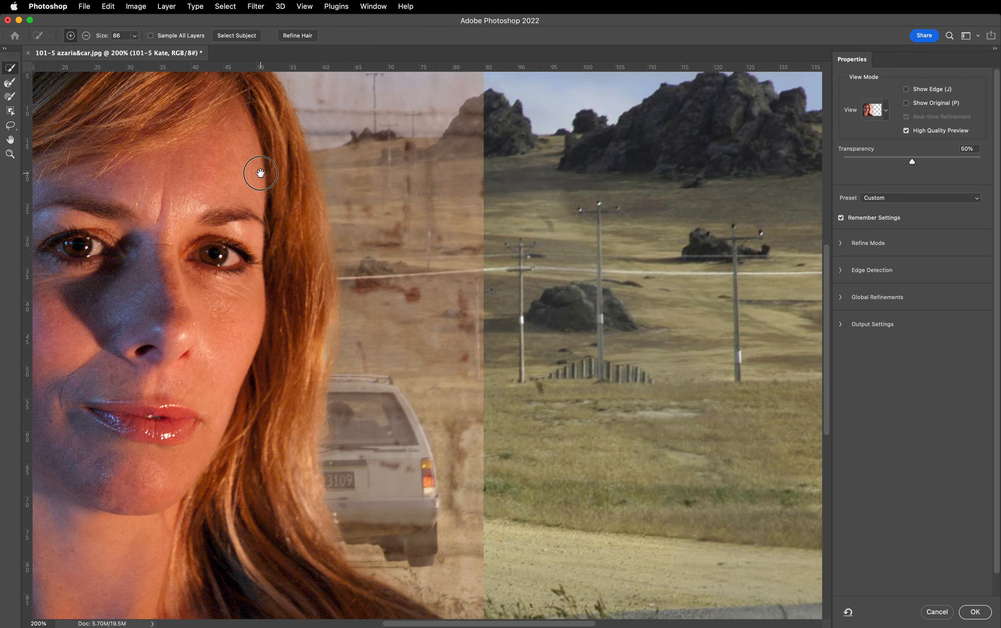
left_click_drag(259, 172, 410, 273)
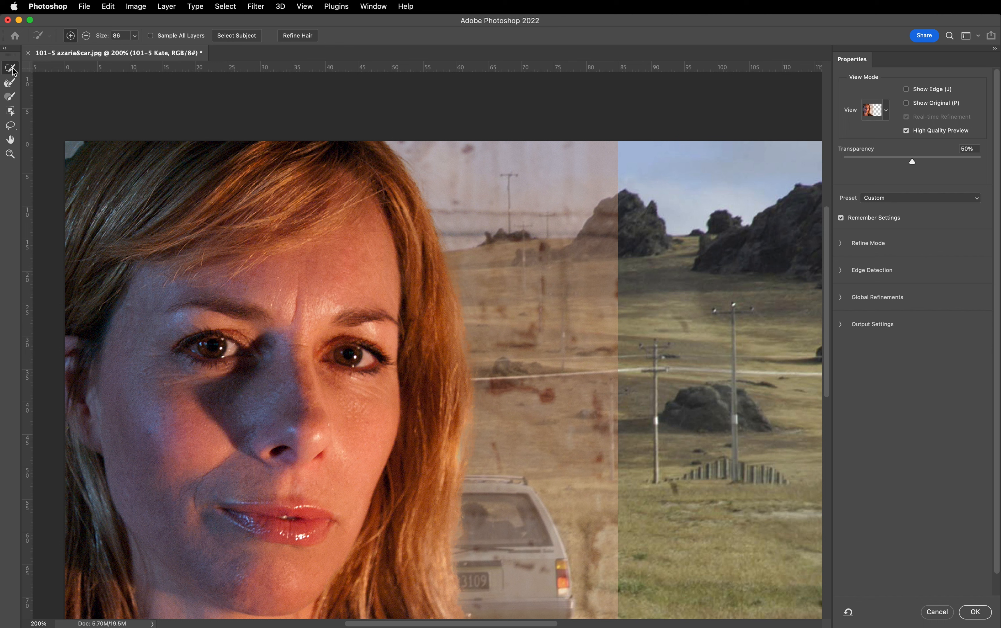
left_click(136, 37)
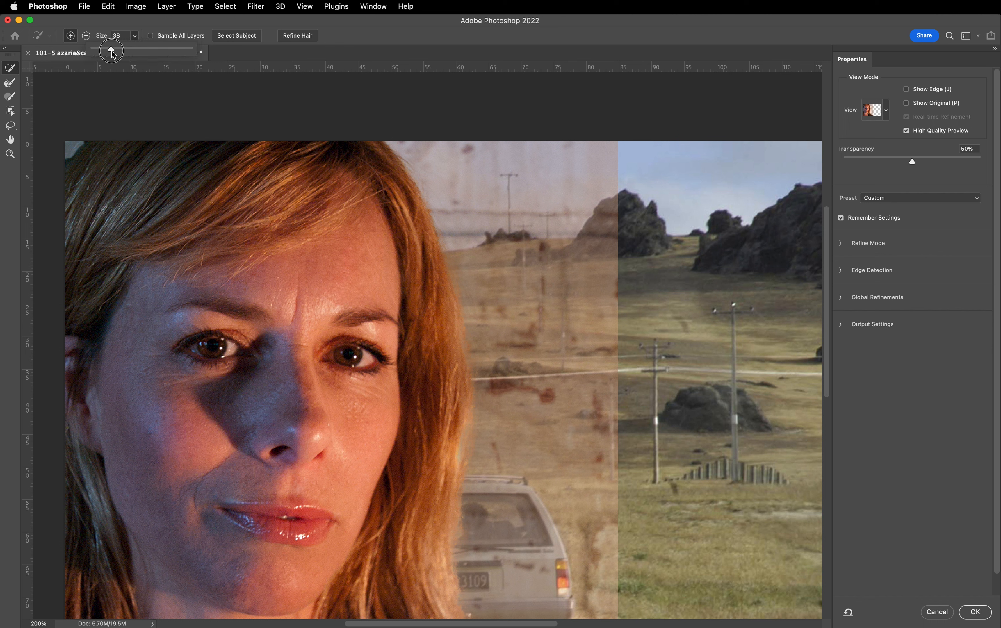
left_click(134, 36)
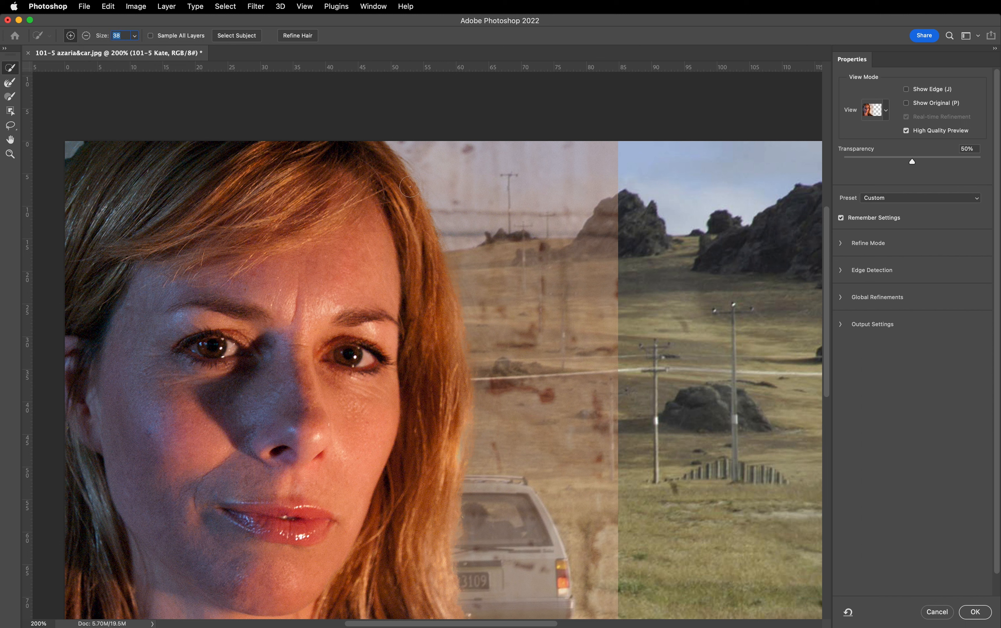
mouse_move(382, 157)
left_mouse_down()
mouse_move(413, 186)
mouse_move(447, 290)
mouse_move(462, 380)
mouse_move(452, 458)
left_mouse_up()
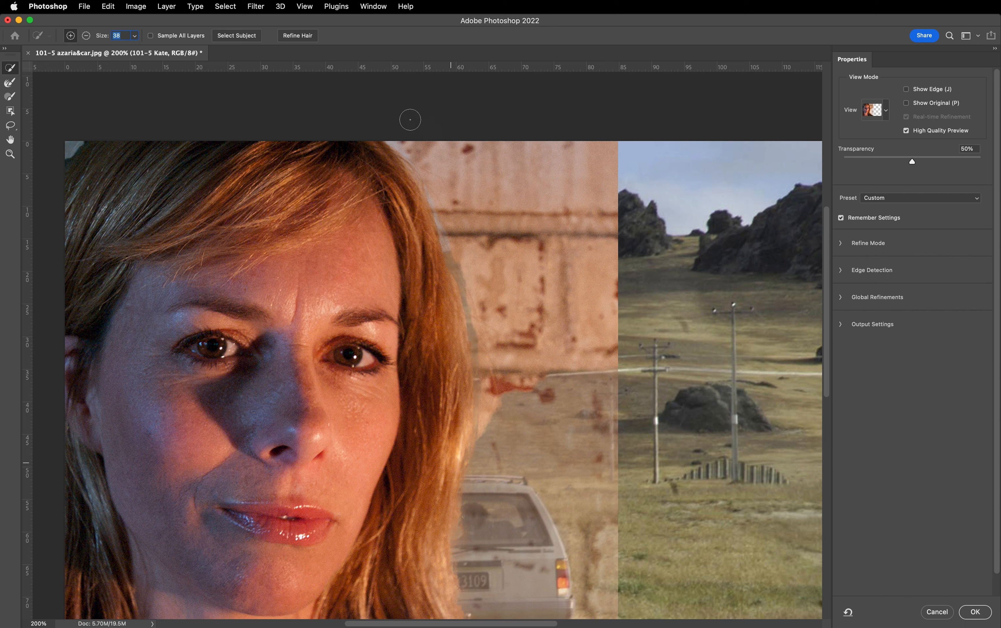
- Subtract the brick wall beside the woman's hair from the selection, down to the car's rear window, using the Quick Selection tool
key("alt")
key("alt")
key("alt")
key("alt")
left_click_drag(407, 136, 523, 157)
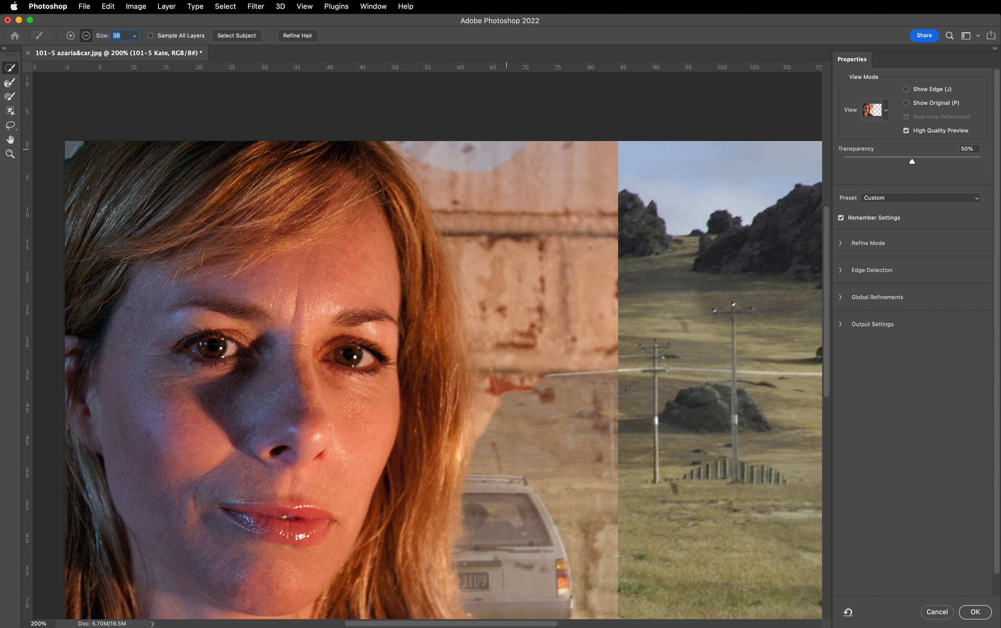
mouse_move(584, 225)
left_mouse_down()
mouse_move(607, 224)
mouse_move(605, 278)
mouse_move(614, 248)
mouse_move(608, 328)
left_mouse_up()
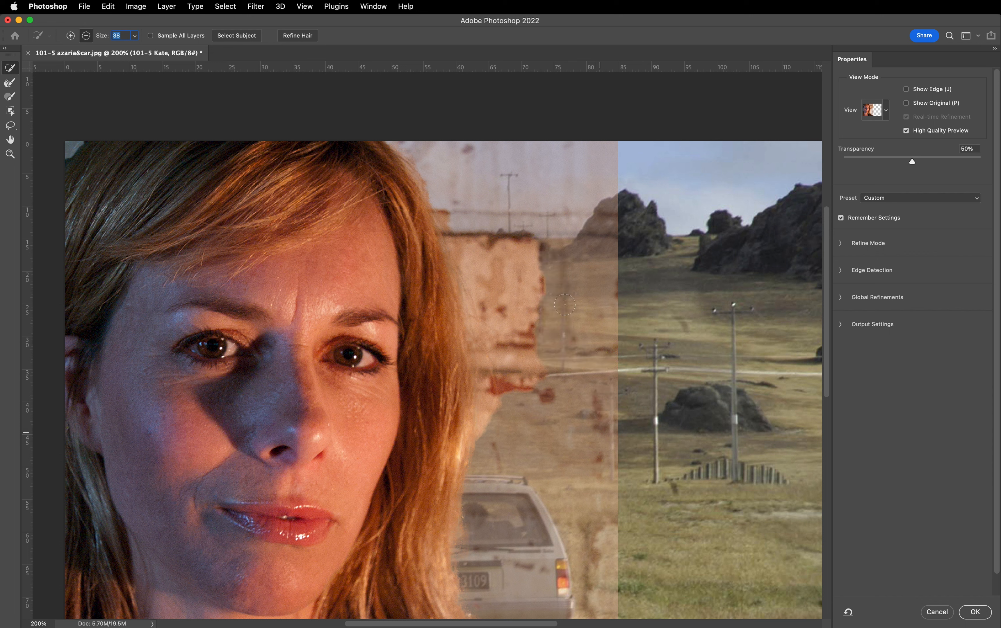
mouse_move(565, 305)
left_mouse_down()
mouse_move(537, 252)
mouse_move(493, 228)
mouse_move(482, 238)
mouse_move(447, 206)
mouse_move(467, 261)
left_mouse_up()
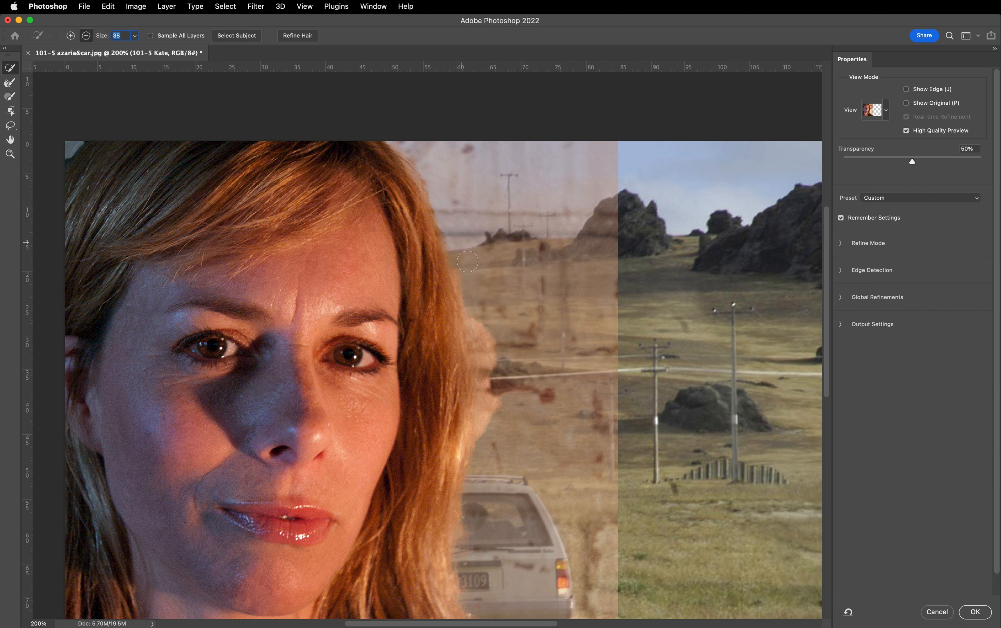
left_click_drag(483, 309, 489, 451)
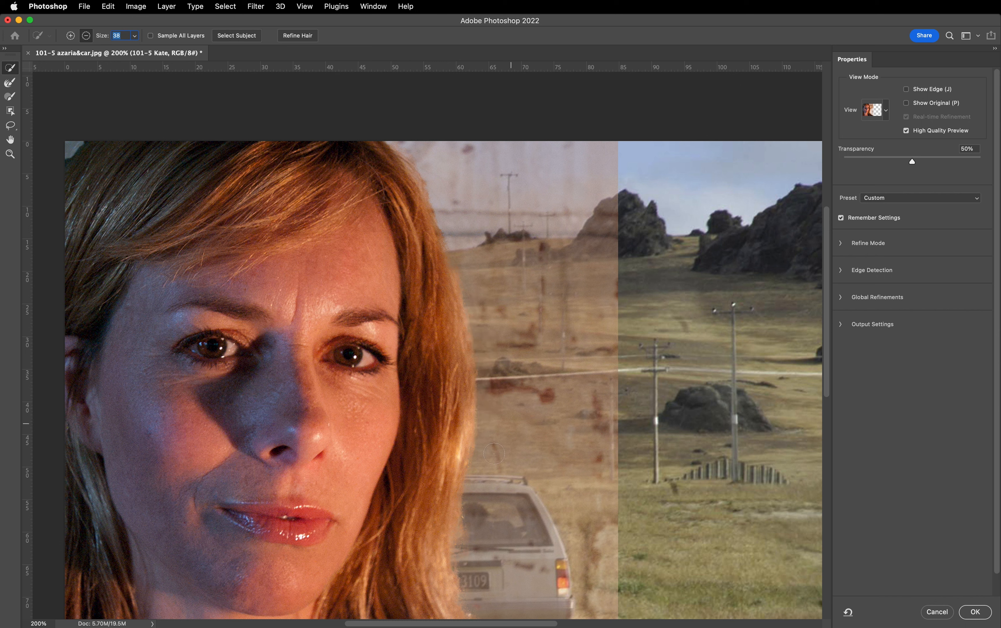
left_click_drag(475, 536, 468, 535)
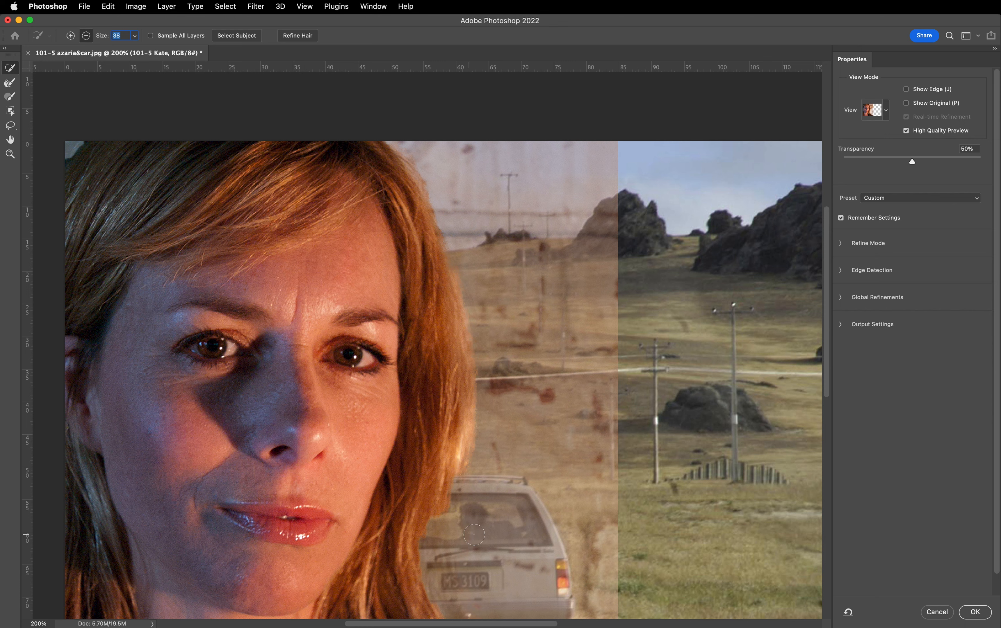
- Add the missing lower hair edge, from beside the car down towards the woman's shoulder, back to the selection
scroll(498, 495, "down", 2)
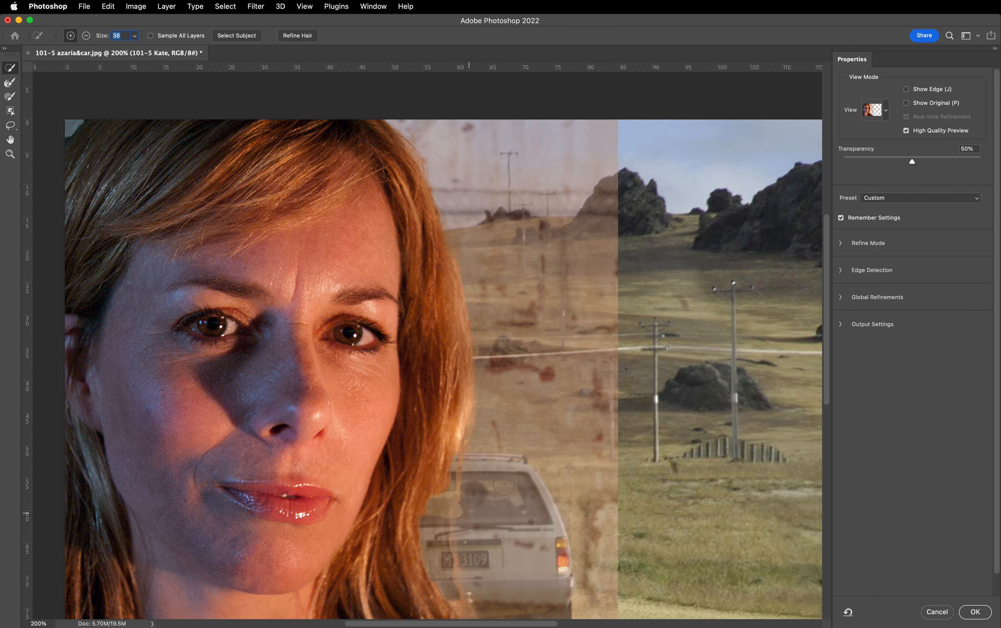
scroll(504, 485, "down", 10)
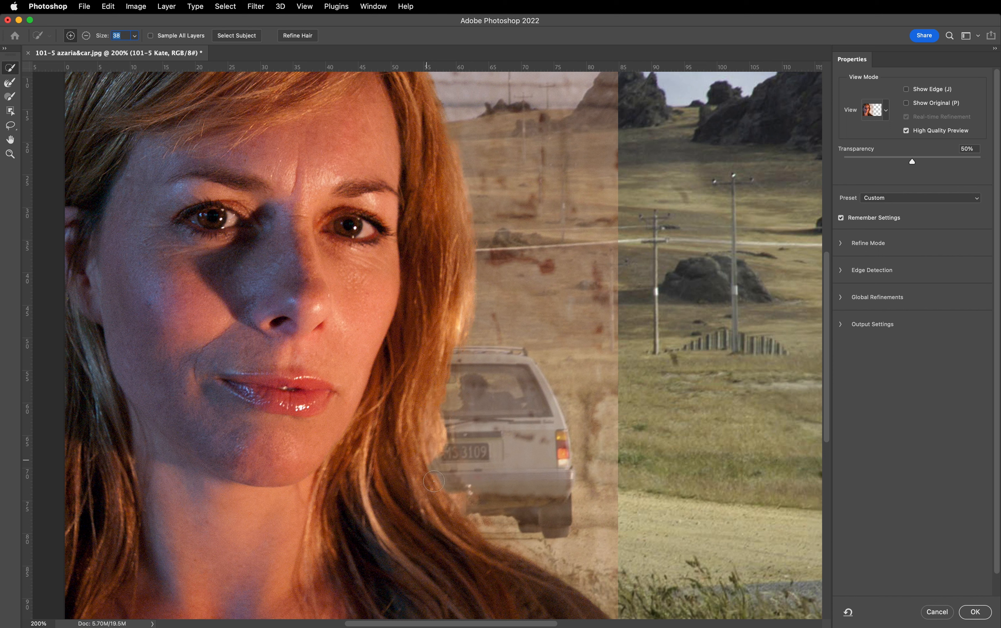
left_click_drag(433, 481, 435, 492)
mouse_move(432, 403)
left_mouse_down()
mouse_move(440, 336)
mouse_move(443, 372)
left_mouse_up()
mouse_move(441, 450)
left_mouse_down()
mouse_move(445, 485)
mouse_move(482, 550)
left_mouse_up()
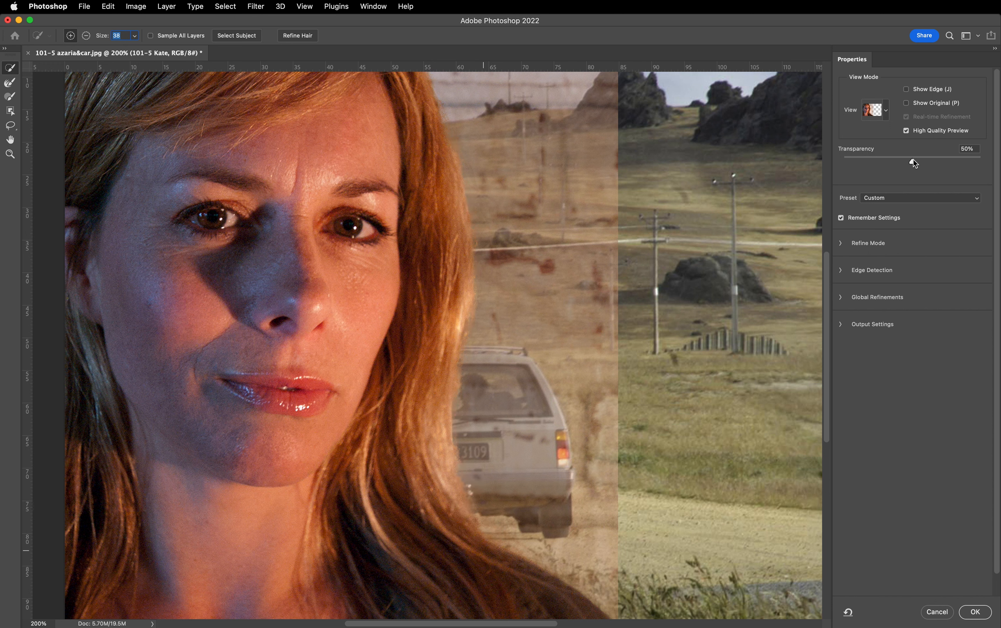
- Set the Onion Skin transparency to 0% and ready the Brush tool at a size of 64 px
left_click_drag(914, 161, 833, 158)
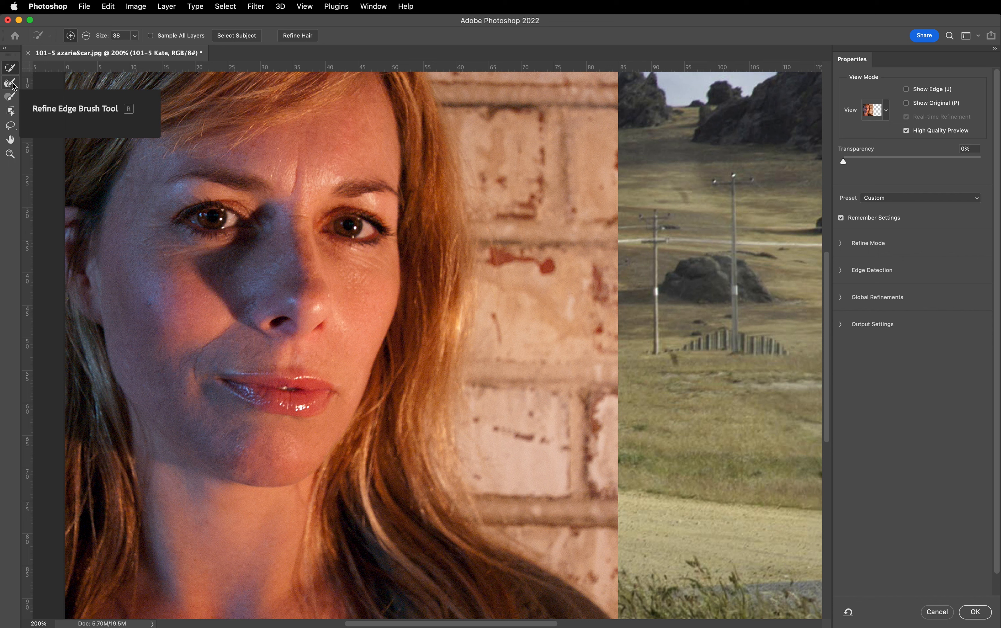
left_click(12, 98)
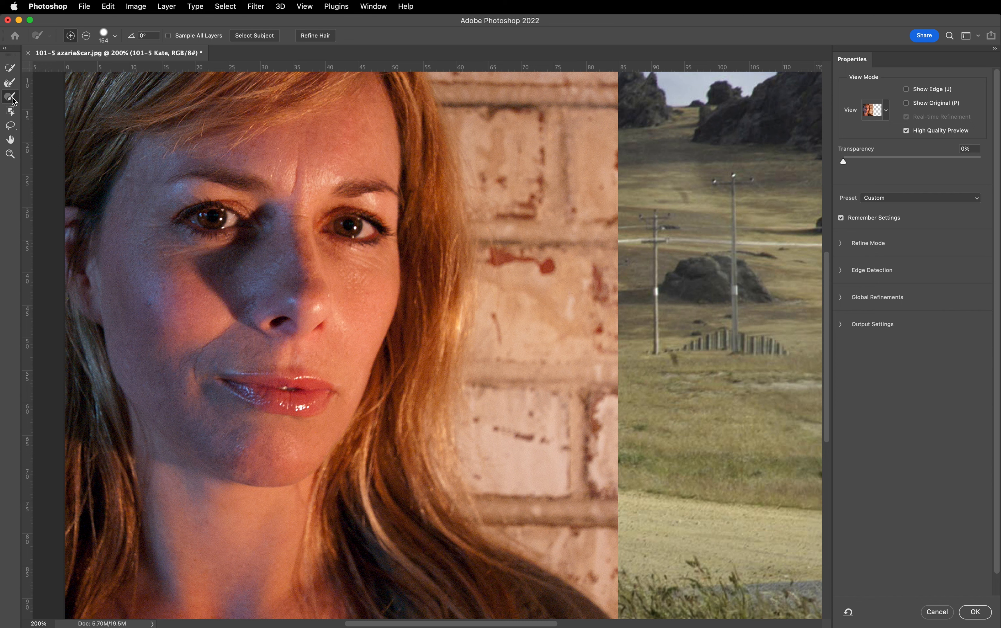
left_click(116, 37)
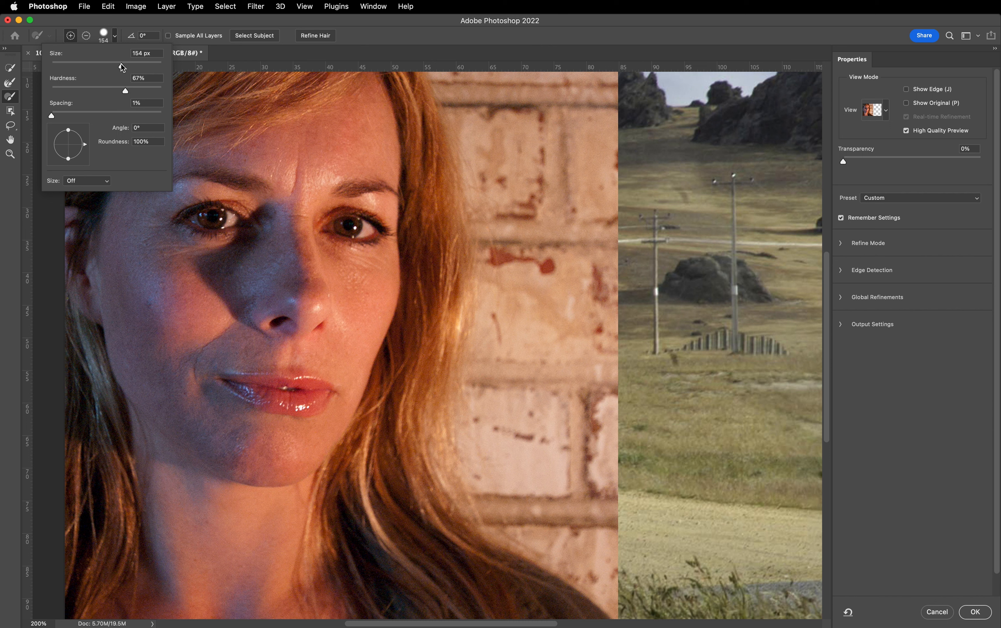
left_click_drag(121, 66, 86, 67)
left_click(116, 36)
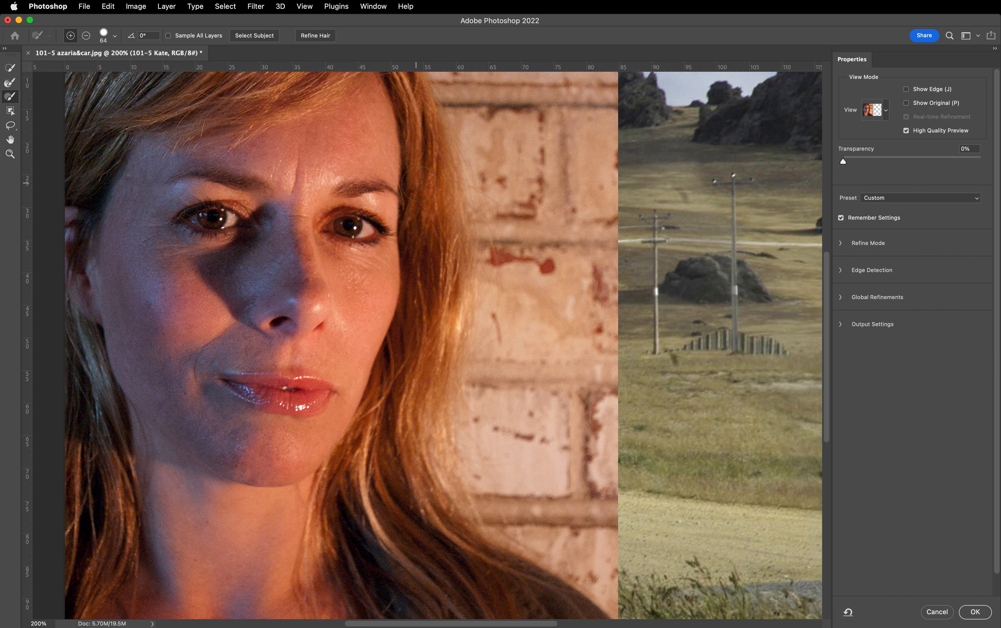
- Switch to the Black & White view and subtract the stray thin vertical lines in the black area from the selection with the Brush tool
left_click(886, 110)
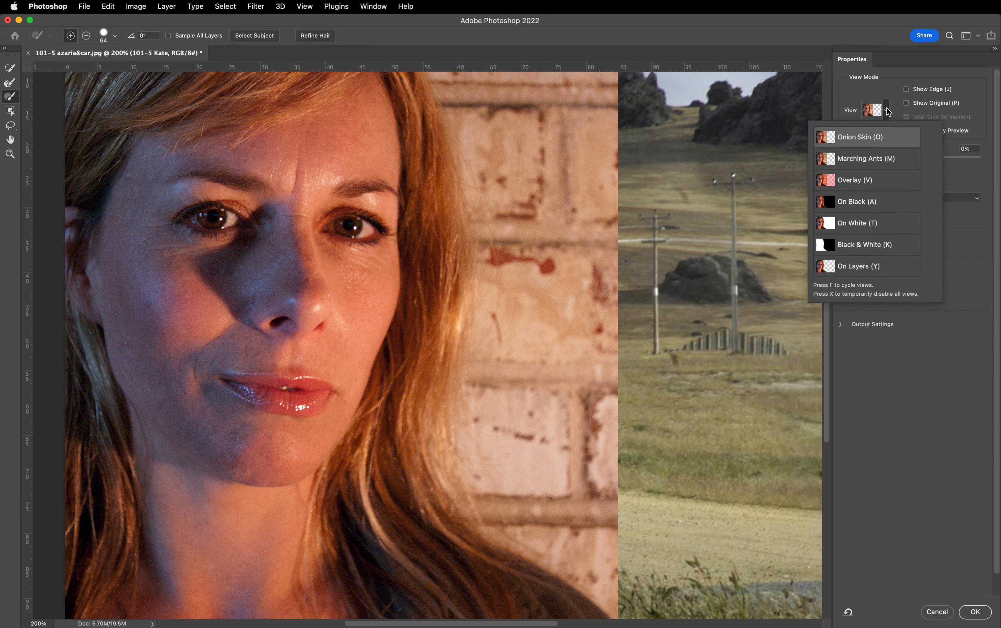
left_click(851, 245)
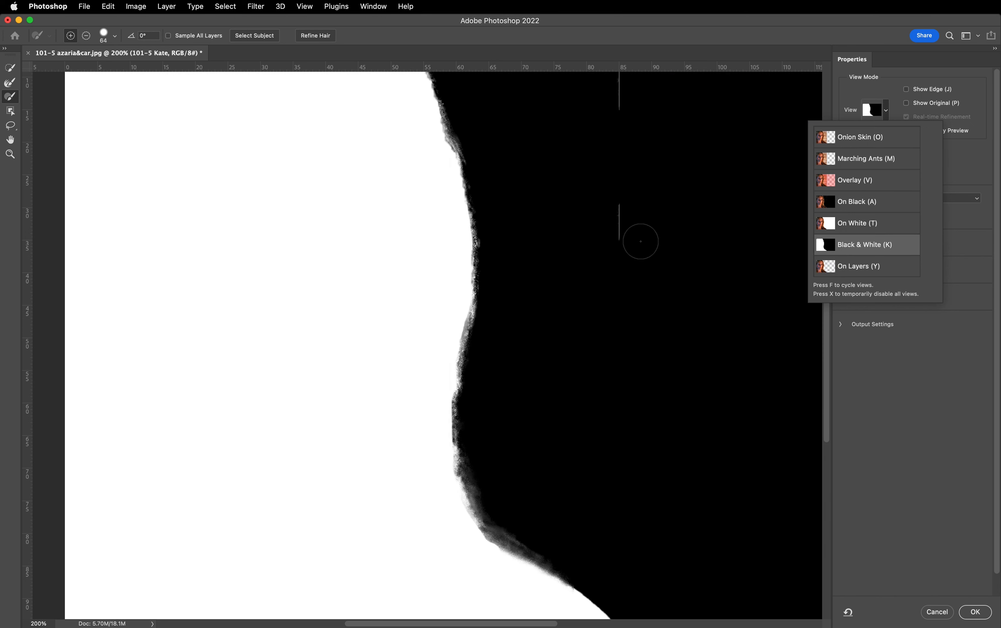
scroll(712, 241, "up", 5)
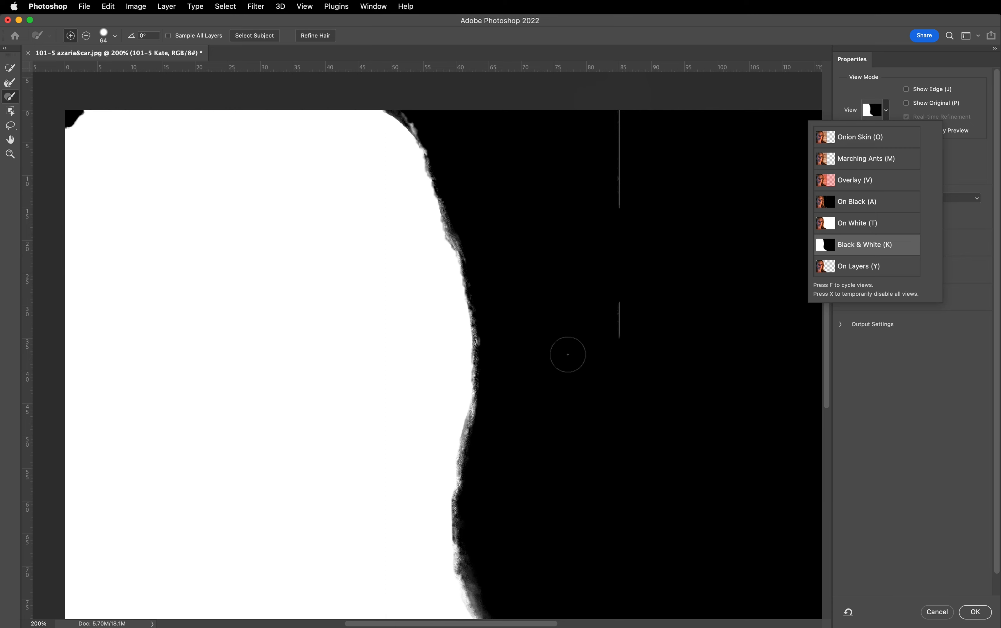
mouse_move(618, 351)
left_mouse_down()
mouse_move(617, 364)
mouse_move(625, 347)
mouse_move(644, 347)
mouse_move(618, 340)
left_mouse_up()
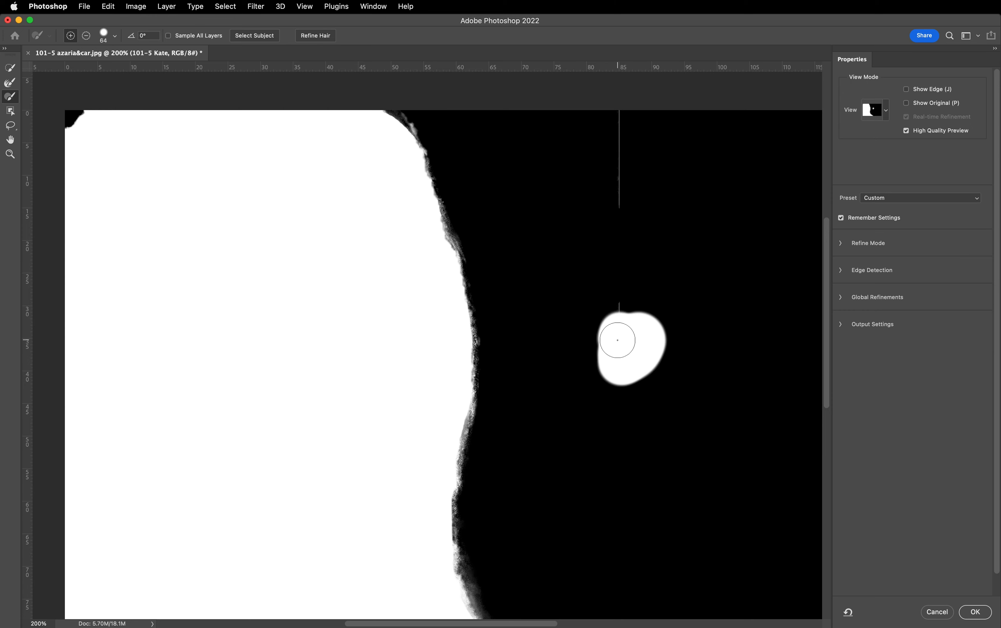
key("super+z")
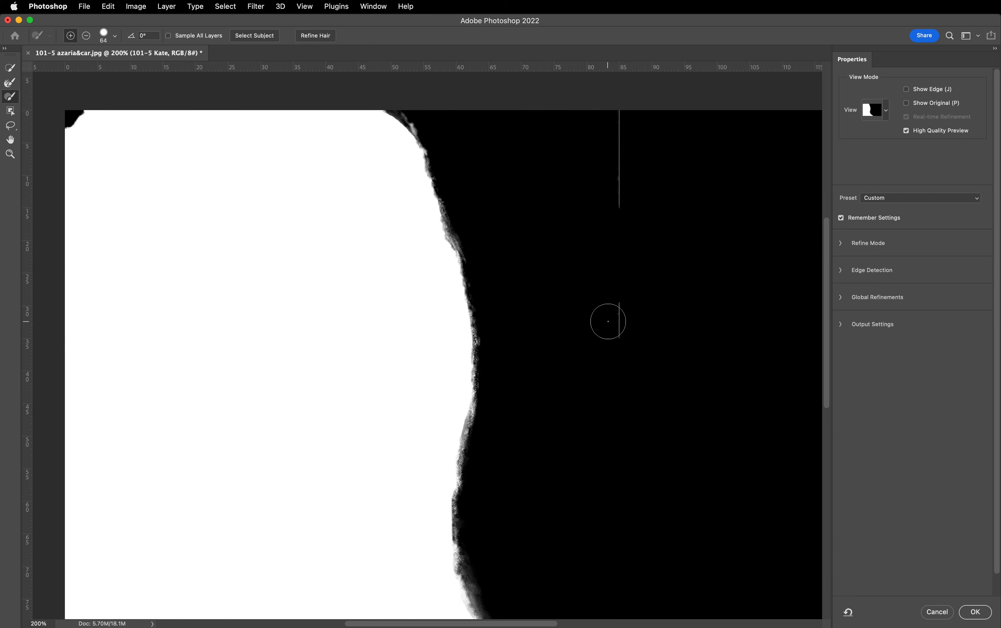
key("alt")
key("alt")
key("alt")
mouse_move(610, 356)
left_mouse_down()
mouse_move(618, 280)
mouse_move(607, 107)
left_mouse_up()
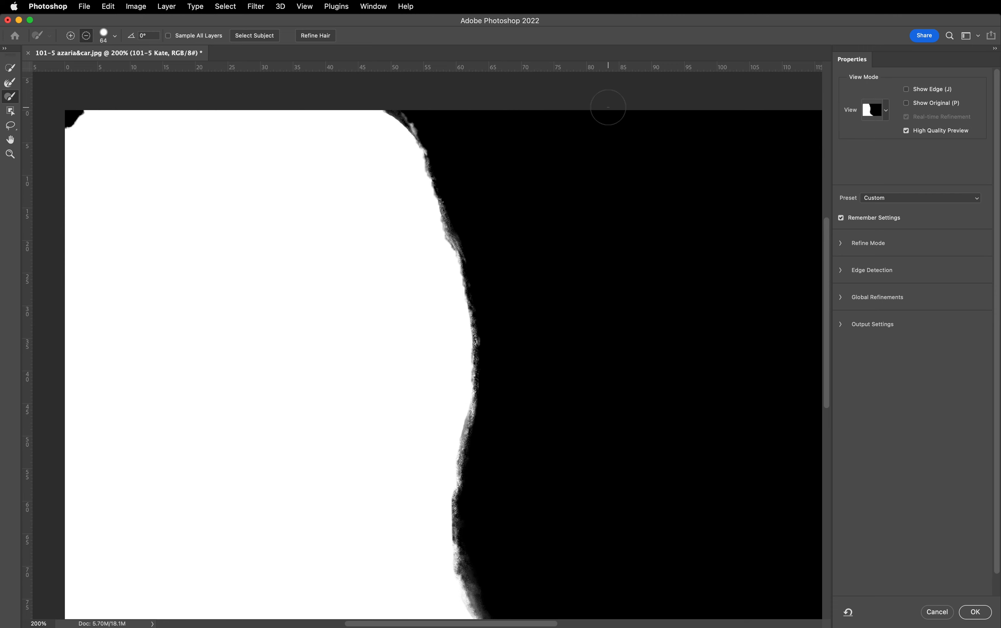
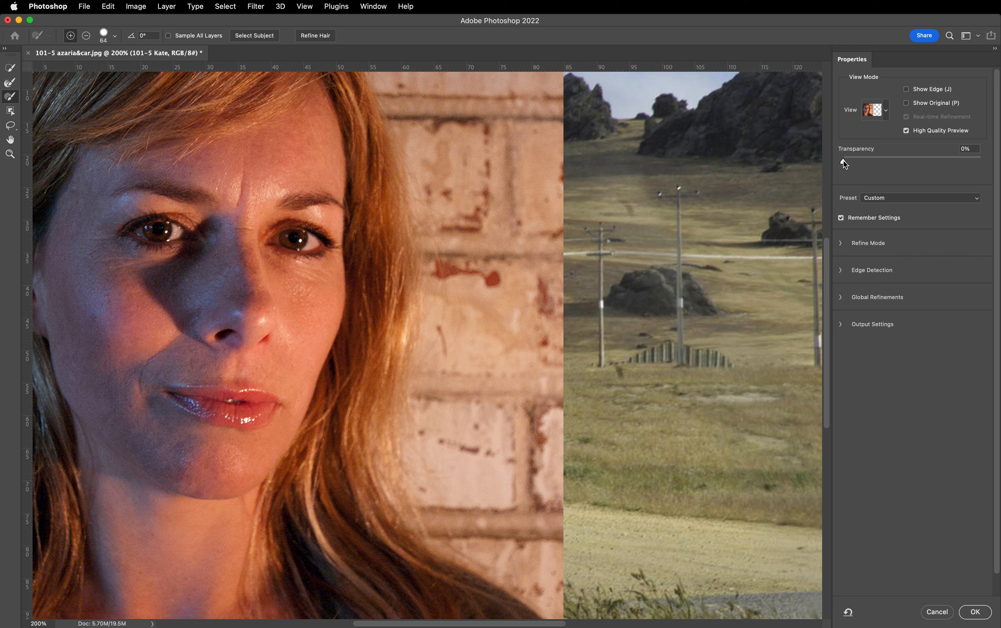
- Set the Onion Skin transparency to 100%, try brushing in the unselected corner above the woman's hair, and undo both strokes
left_click_drag(843, 160, 996, 161)
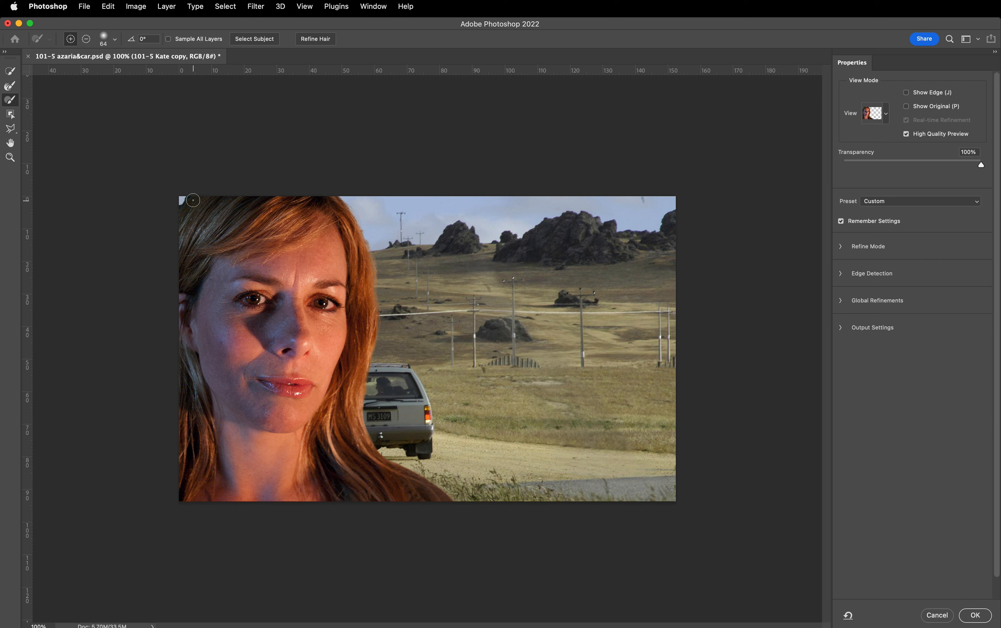
left_click_drag(193, 200, 186, 216)
key("super+z")
left_click_drag(191, 207, 190, 211)
key("super+z")
- Raise the Brush hardness, add the unselected corner above the woman's hair to the selection, and leave Select and Mask without applying changes
left_click(114, 40)
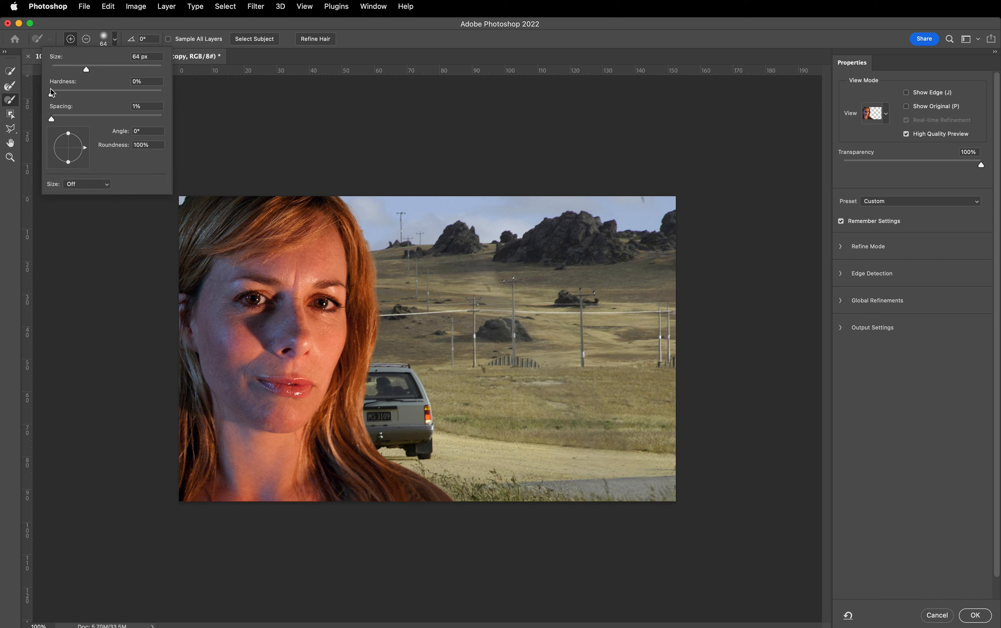
left_click_drag(51, 93, 106, 97)
left_click(116, 39)
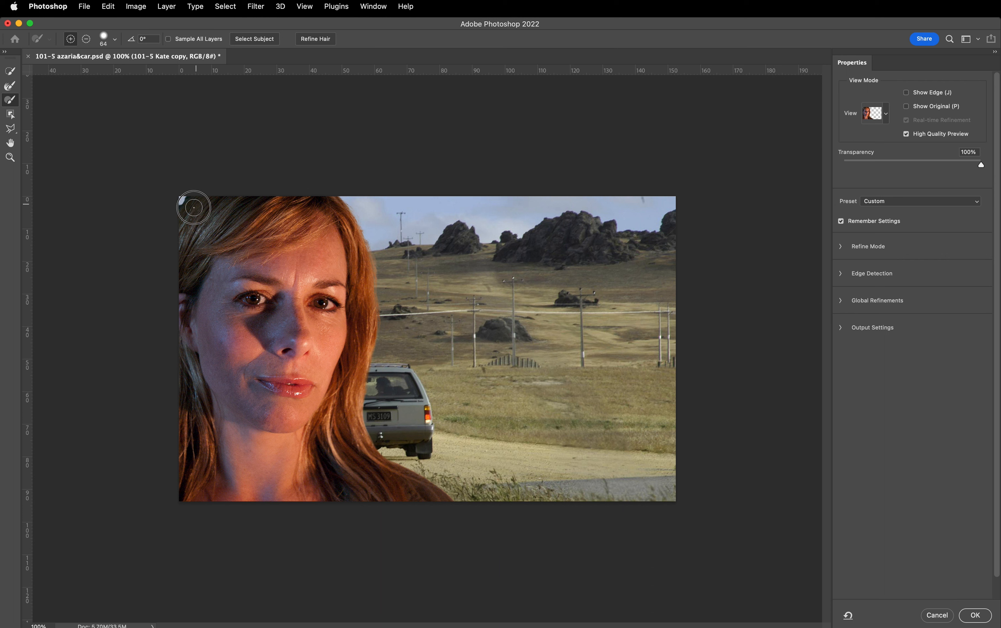
left_click_drag(193, 208, 183, 214)
left_click(11, 115)
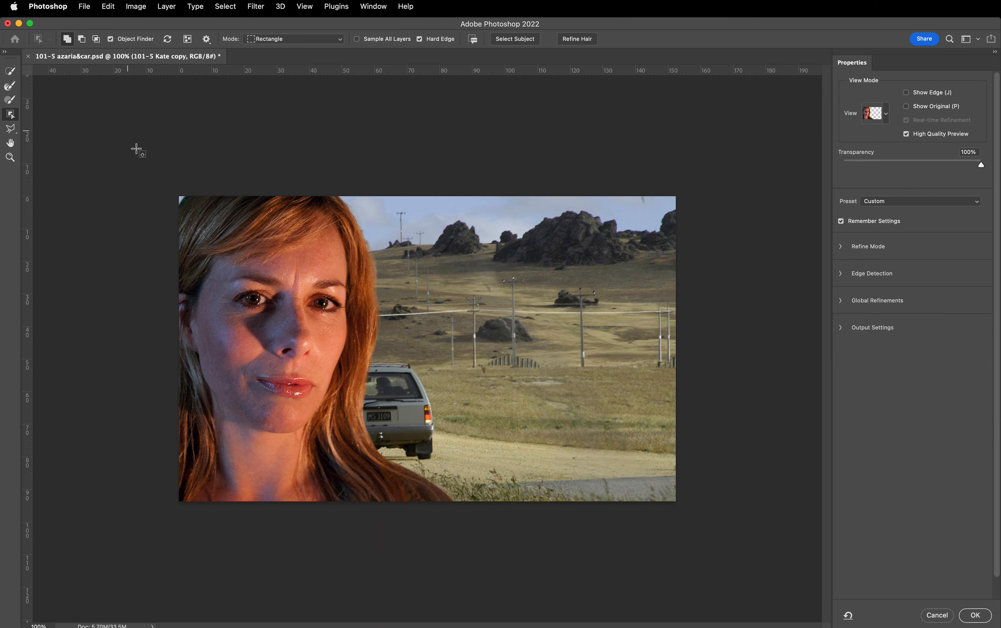
left_click(932, 618)
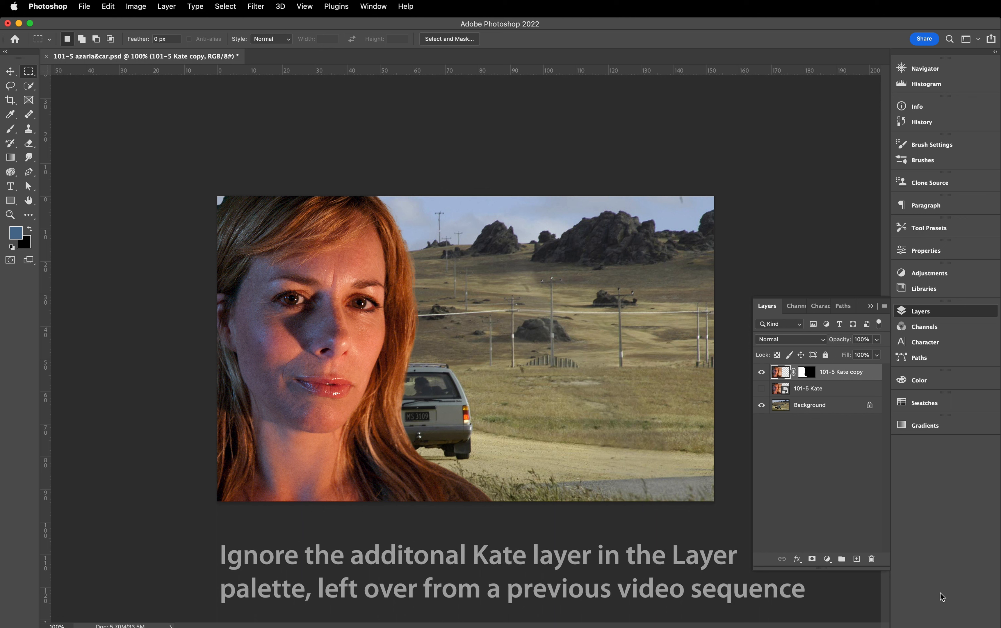
- Hide the 101-5 Kate copy layer and open the Background layer in Select and Mask with 0% transparency
left_click(760, 373)
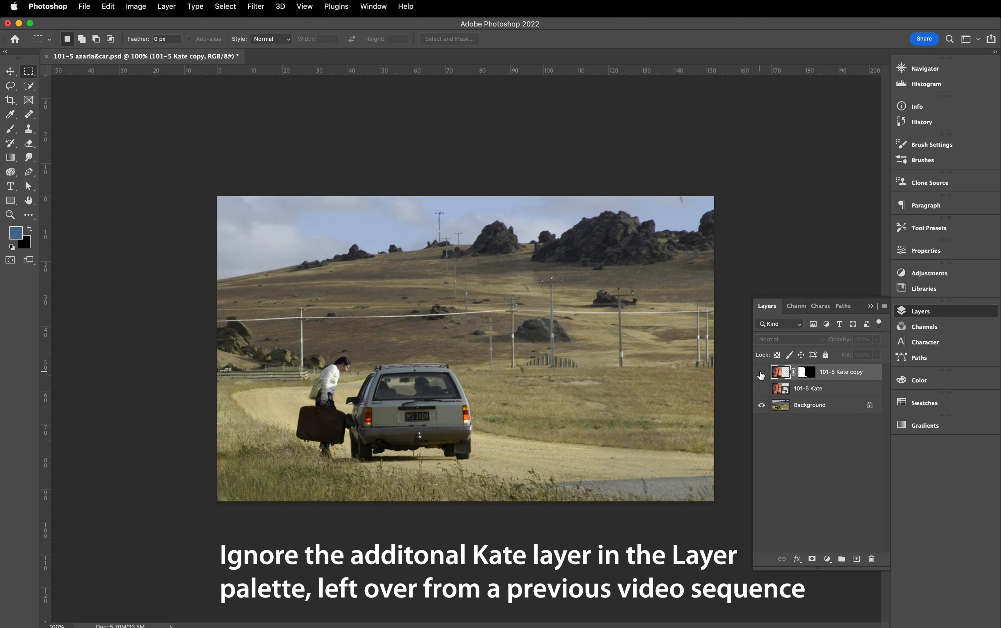
left_click(804, 407)
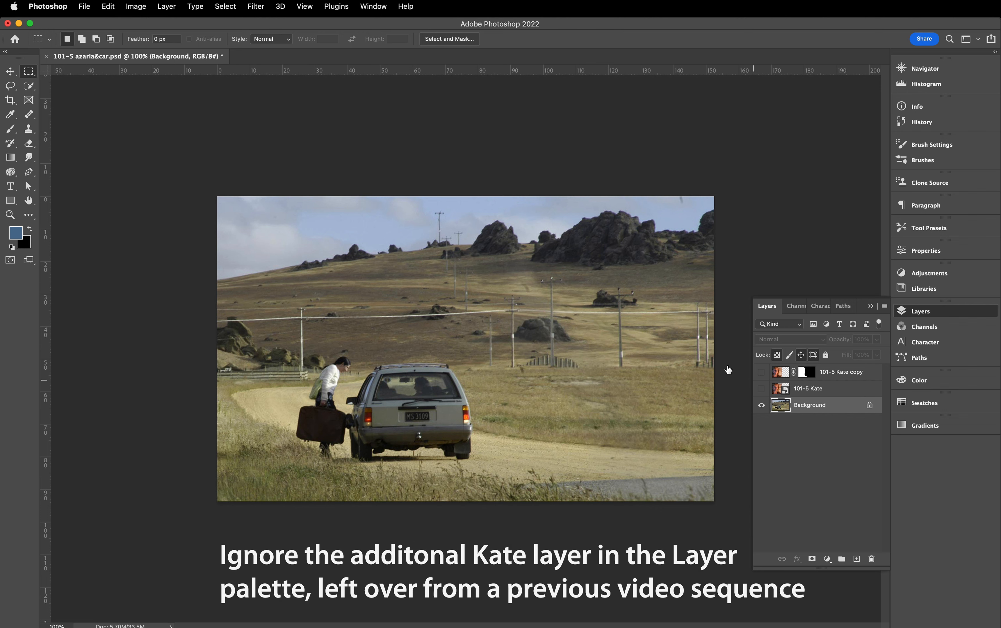
left_click(448, 39)
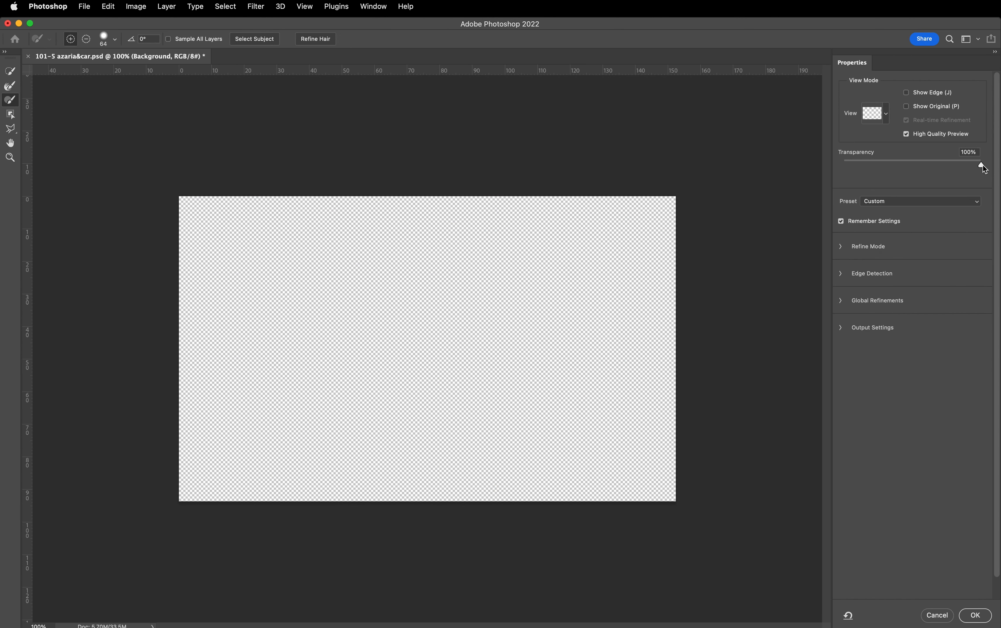
left_click_drag(983, 168, 811, 166)
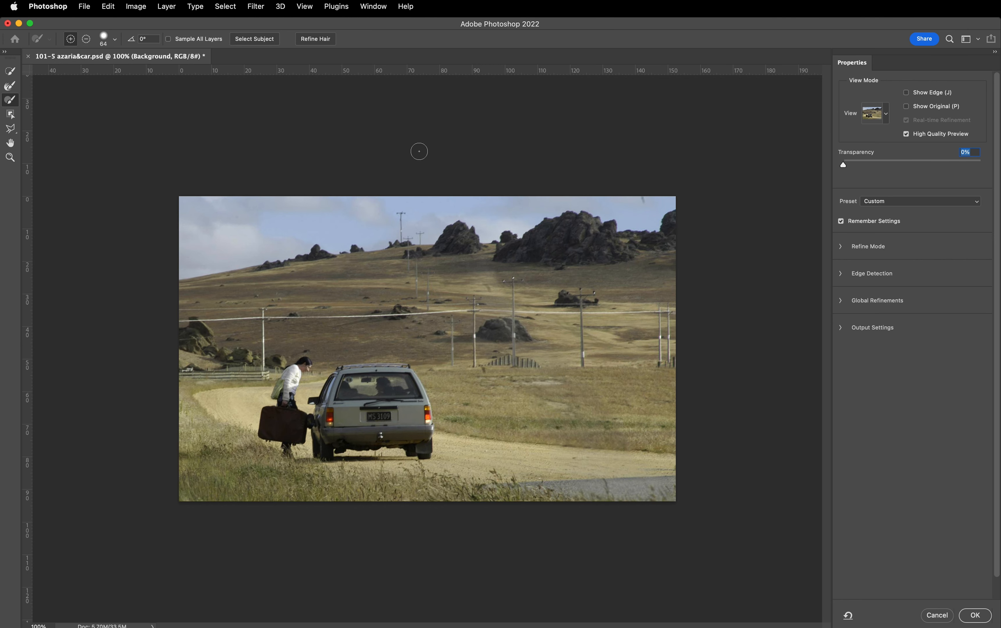
- Examine the Object Selection tool's add, subtract and intersect options, Object Finder settings and Rectangle and Lasso modes, keeping Rectangle
left_click(10, 114)
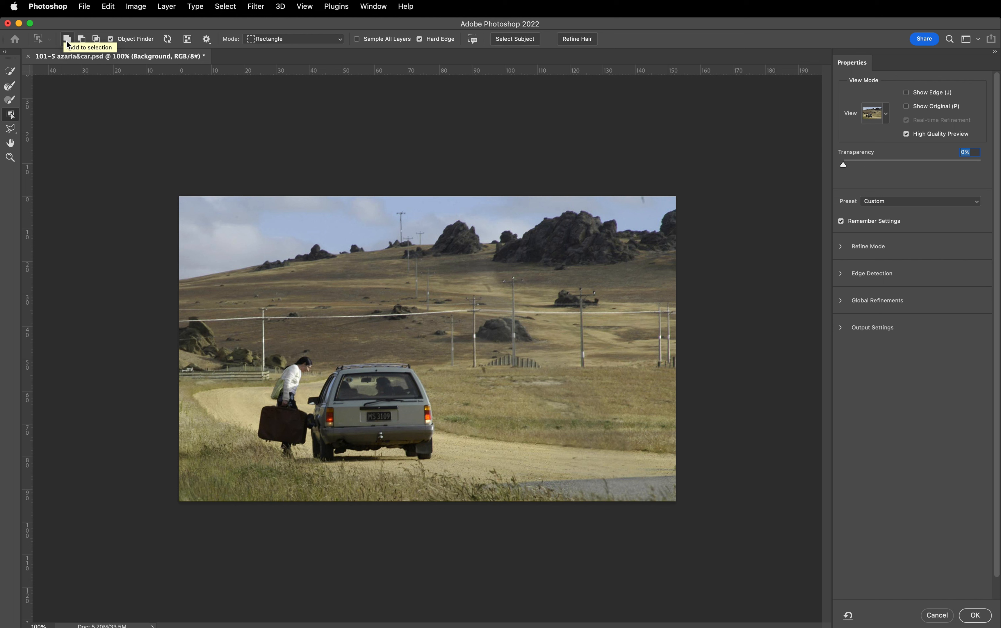
left_click(82, 39)
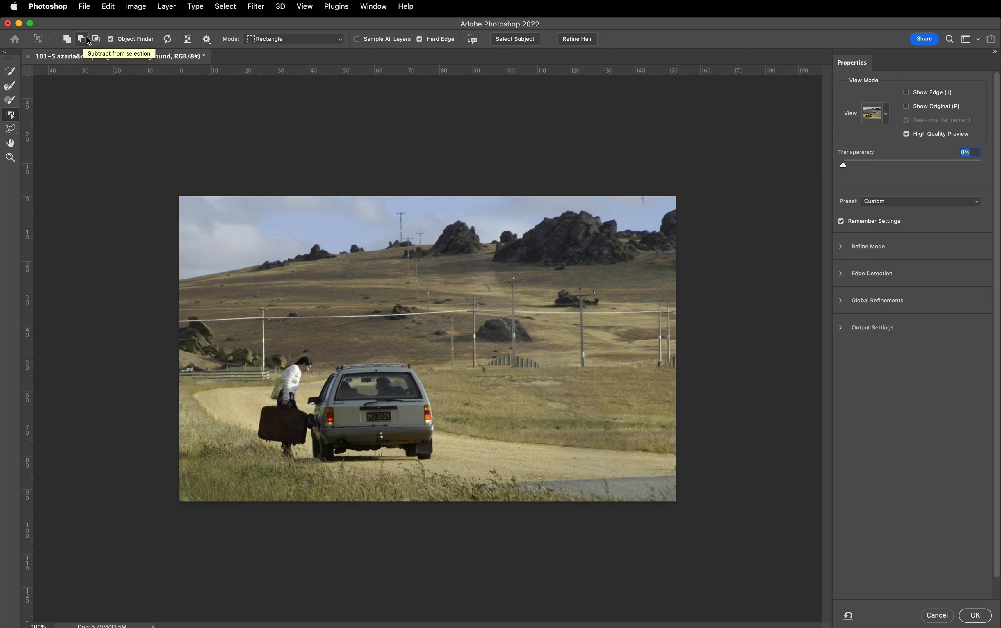
left_click(96, 39)
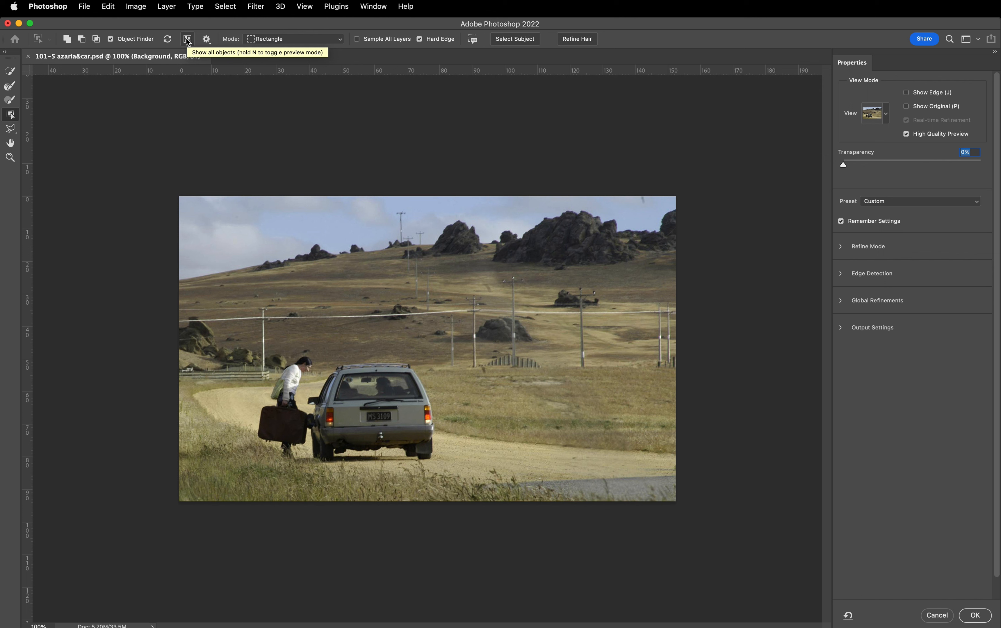
left_click(209, 44)
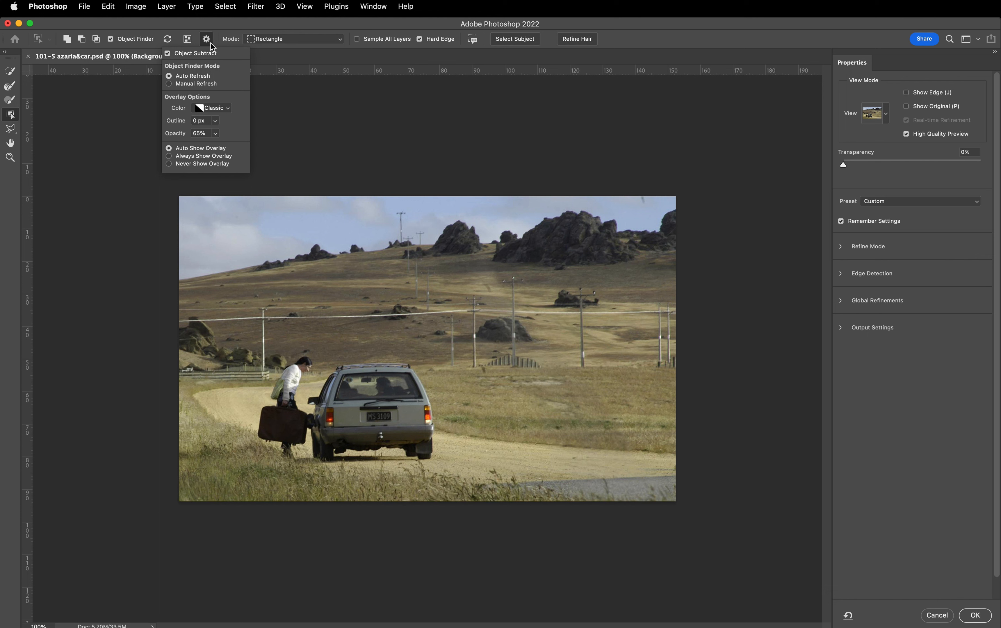
left_click(210, 43)
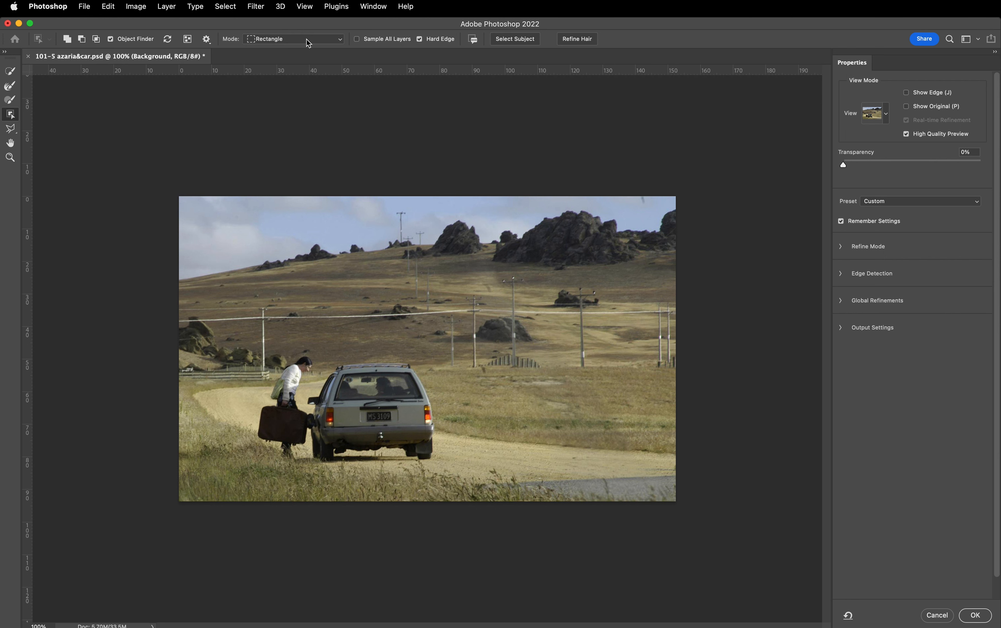
left_click(319, 44)
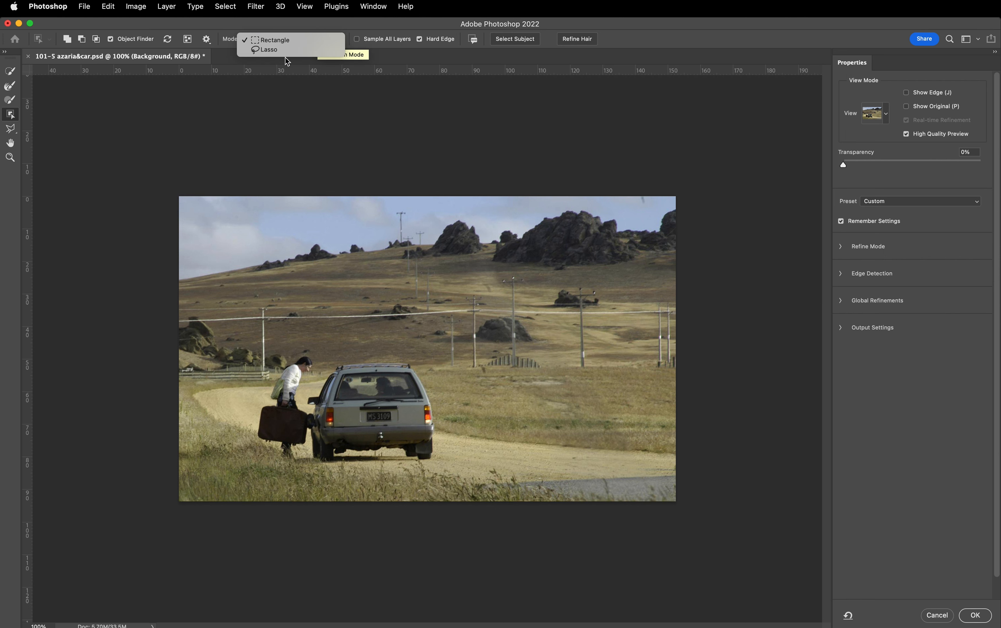
left_click(287, 42)
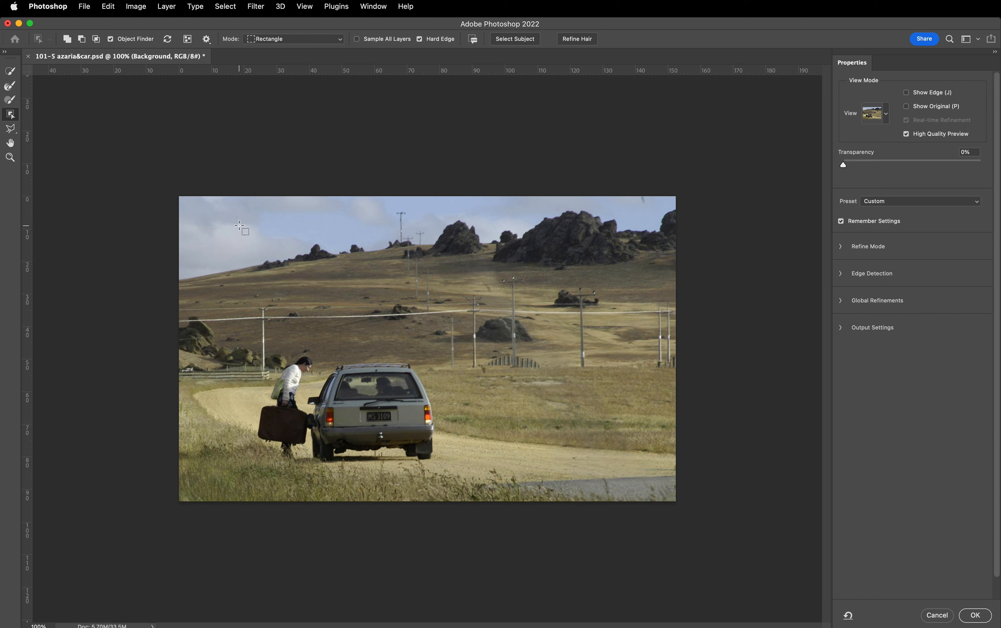
- Select the small distant rocks on the skyline with a rectangular Object Selection, preview them at 96% transparency, and restore 0%
left_click_drag(239, 225, 377, 283)
left_click_drag(843, 165, 977, 169)
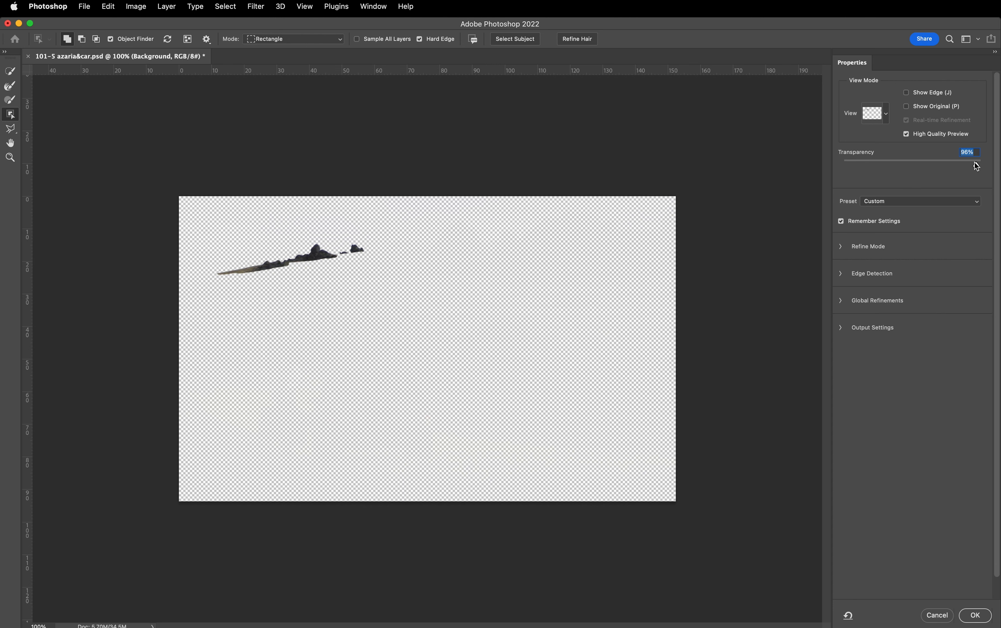
left_click_drag(976, 166, 809, 157)
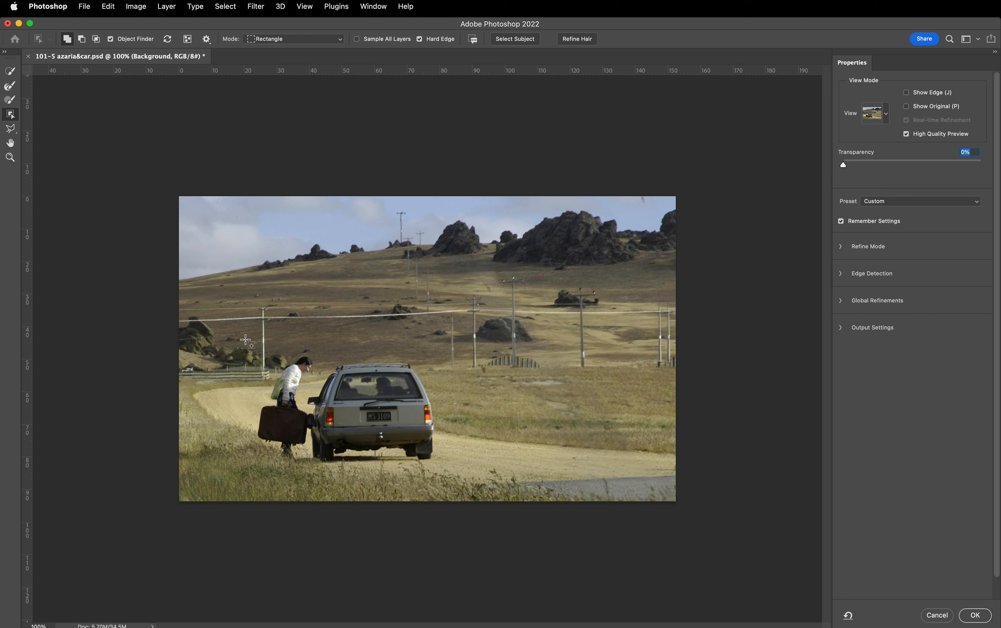
- Add the car and the woman with the suitcase using a rectangular Object Selection, and toggle the display of all detected objects
left_click_drag(240, 339, 453, 476)
left_click_drag(843, 165, 823, 156)
left_click(188, 40)
left_click(187, 40)
left_click(188, 40)
- View the Lasso and Polygonal Lasso variants and leave Select and Mask without applying the Background selection
left_click(11, 130)
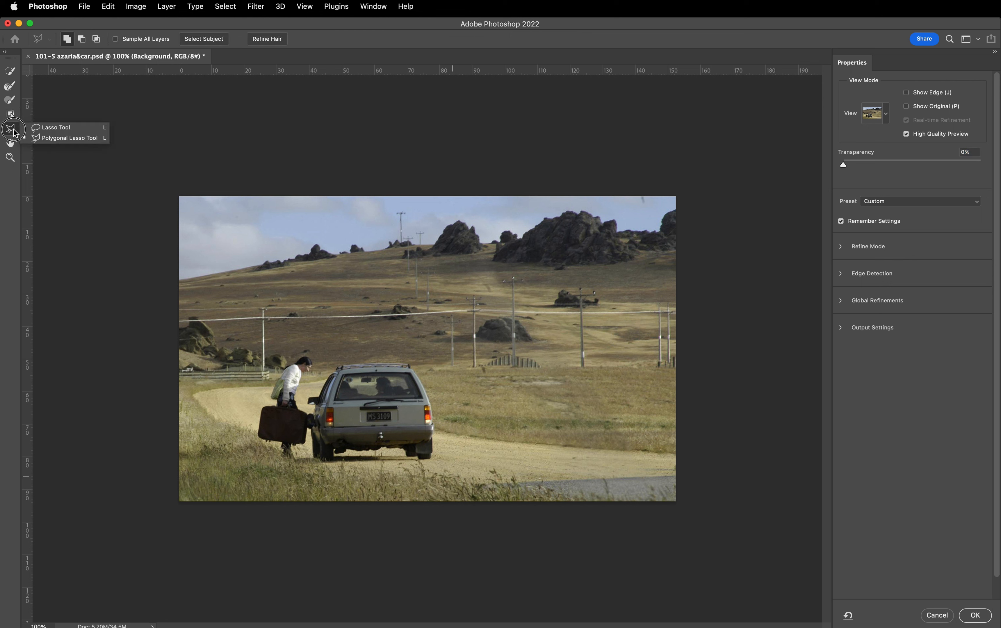
left_click(15, 131)
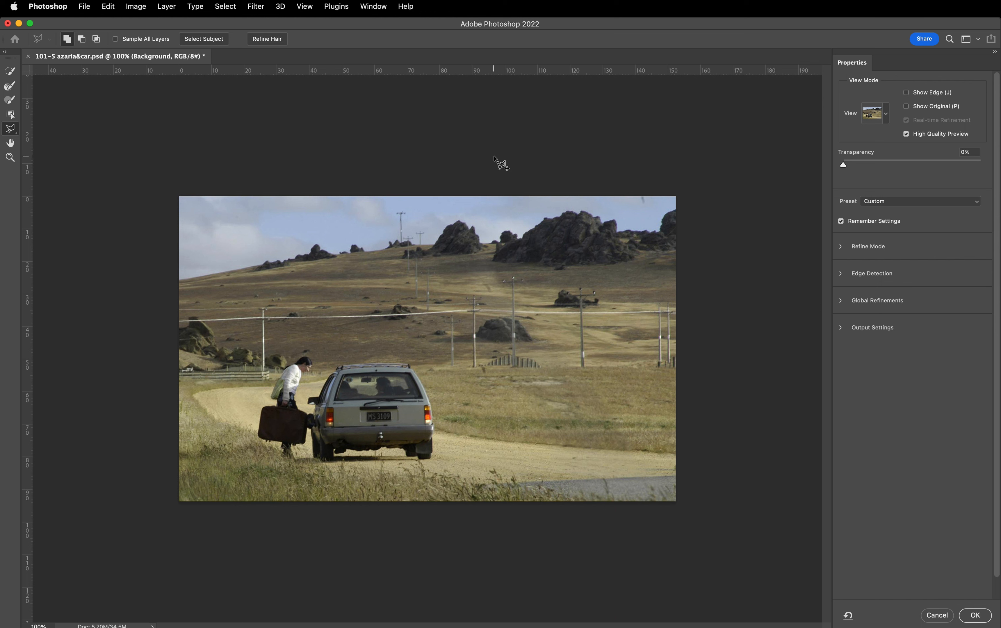
left_click(935, 616)
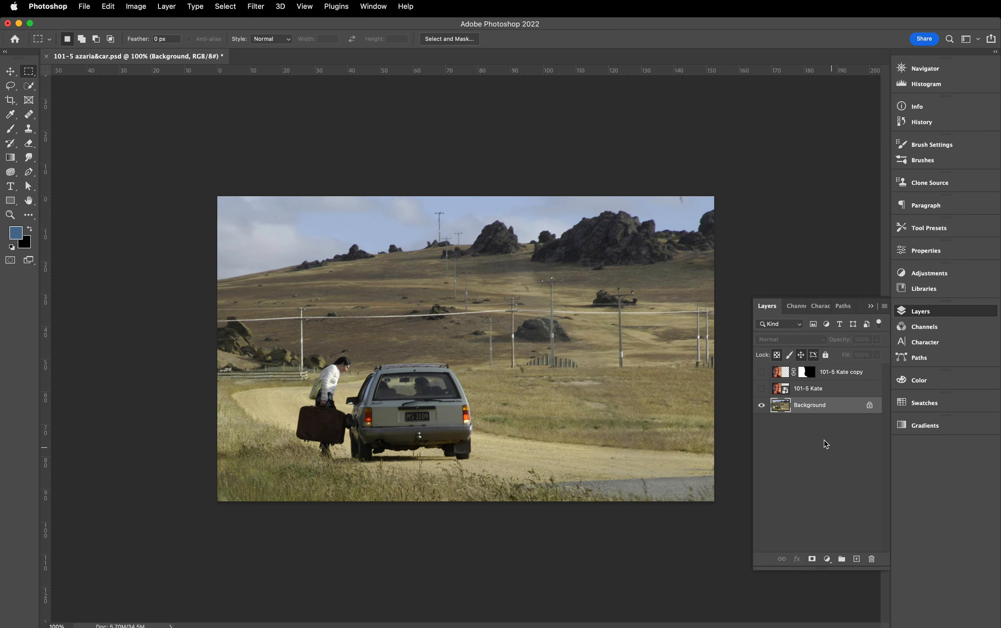
- Show the 101-5 Kate copy layer and open it in Select and Mask with the Black & White view
left_click(762, 373)
left_click(777, 376)
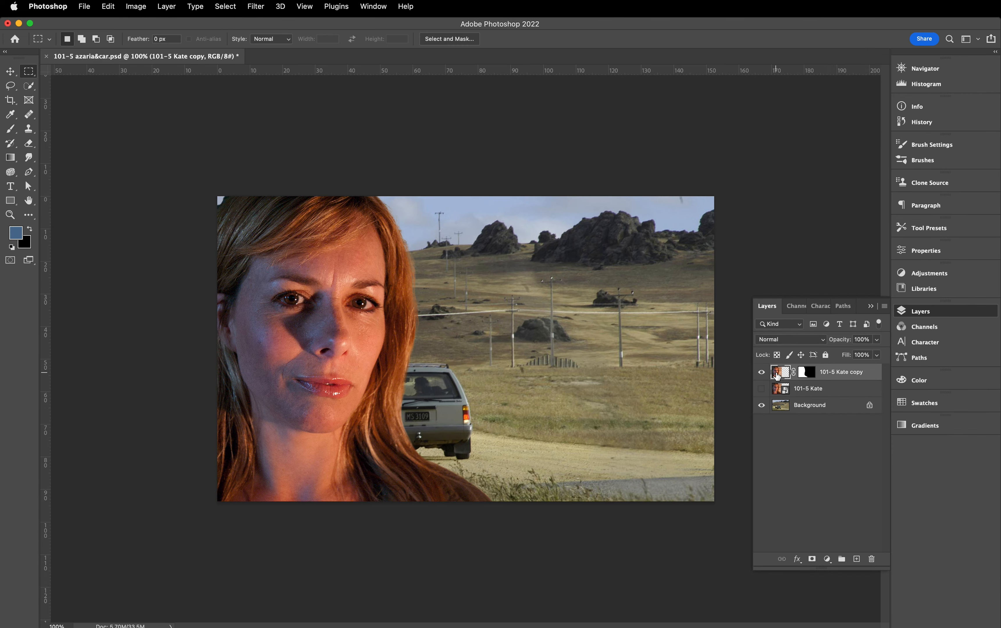
left_click(460, 40)
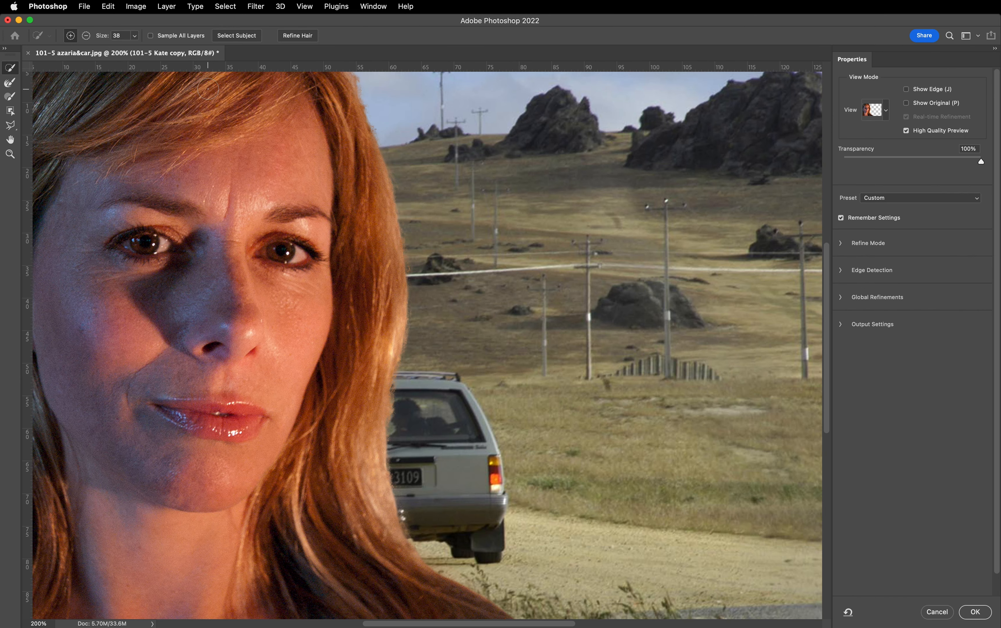
key("super+minus")
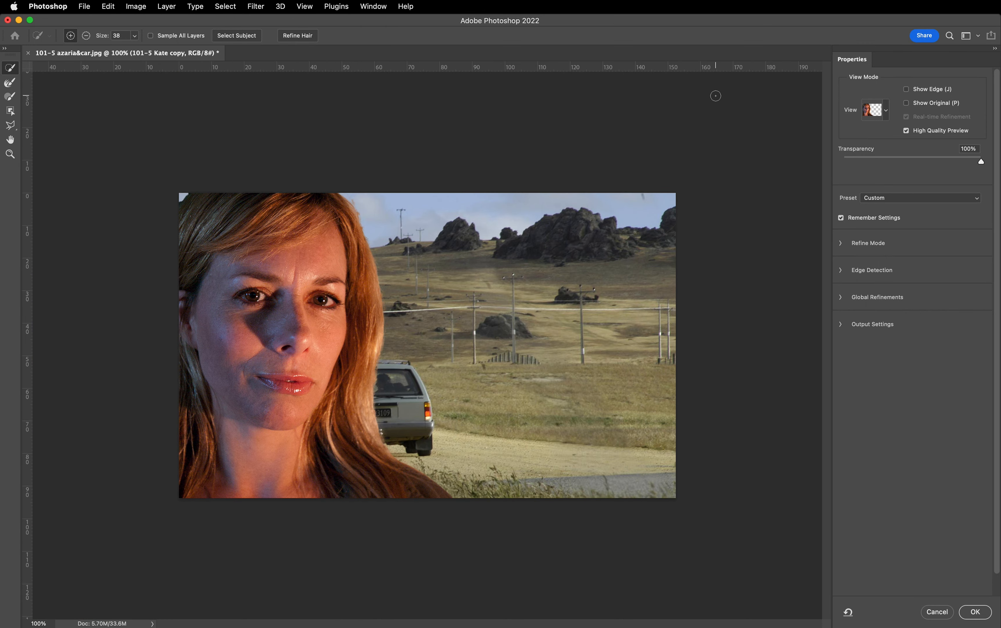
left_click(886, 111)
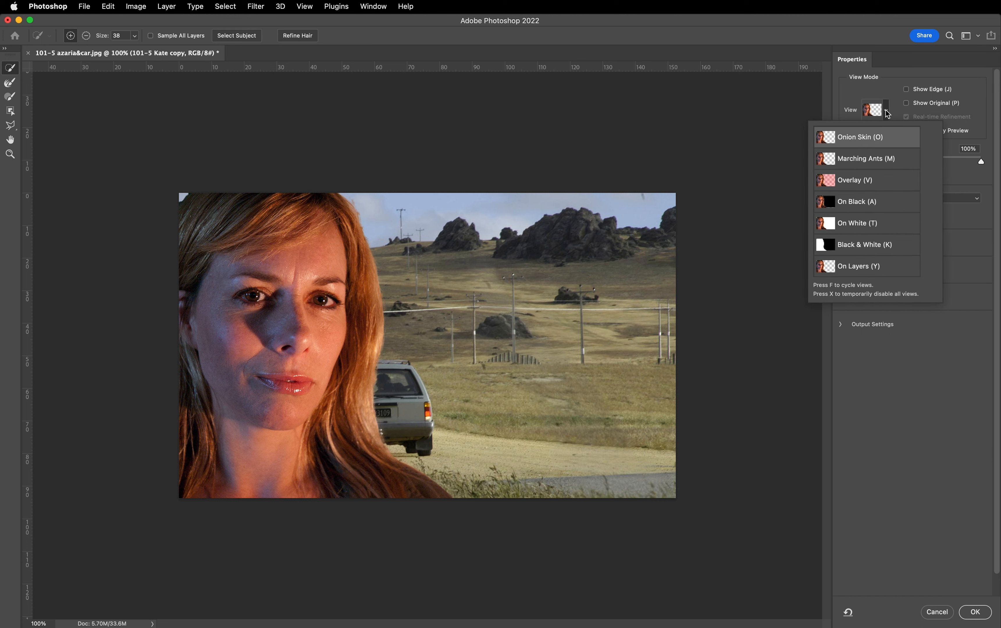
left_click(855, 249)
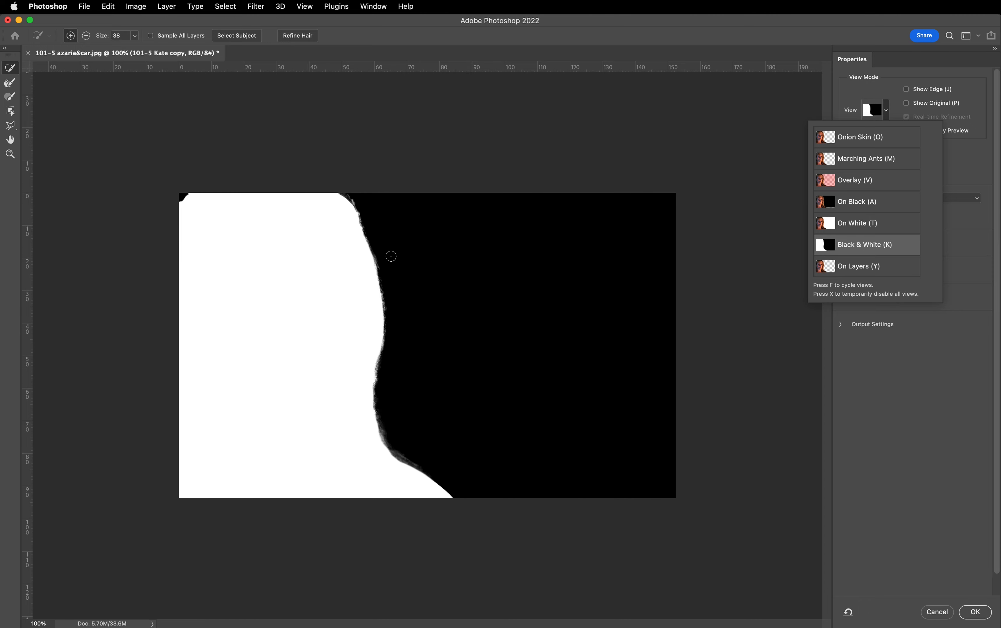
left_click(872, 449)
- Refine the woman's outer hair edge from the crown downward with the Refine Edge Brush at size 83
key("super+plus")
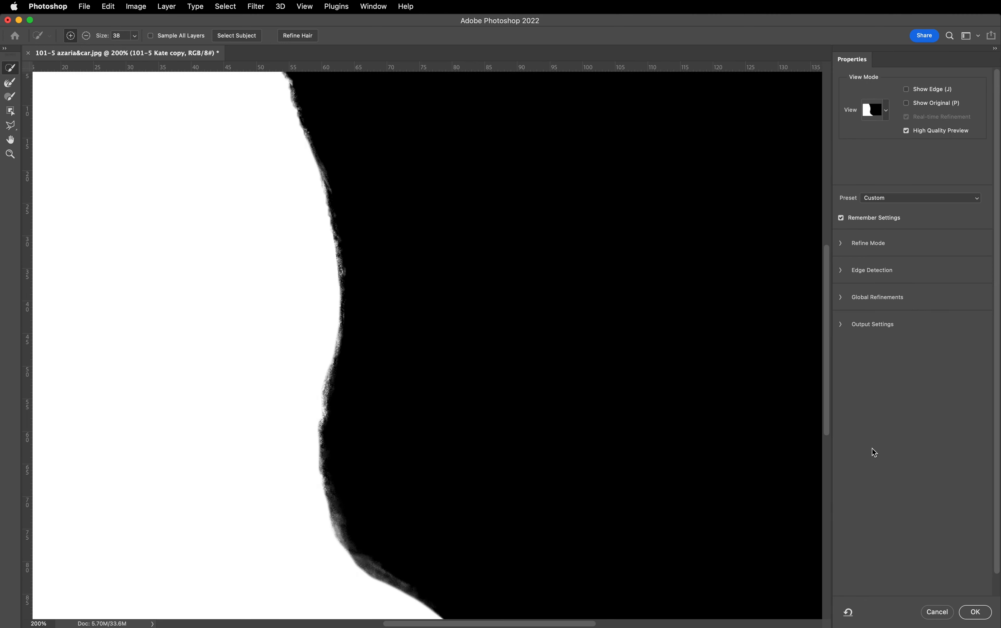
left_click_drag(384, 188, 532, 248)
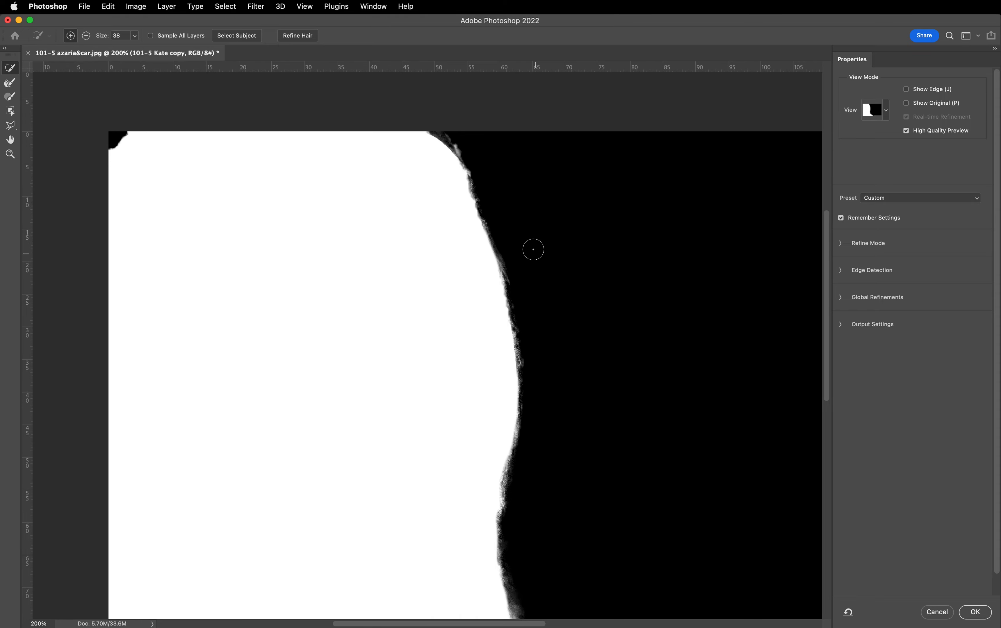
left_click(9, 85)
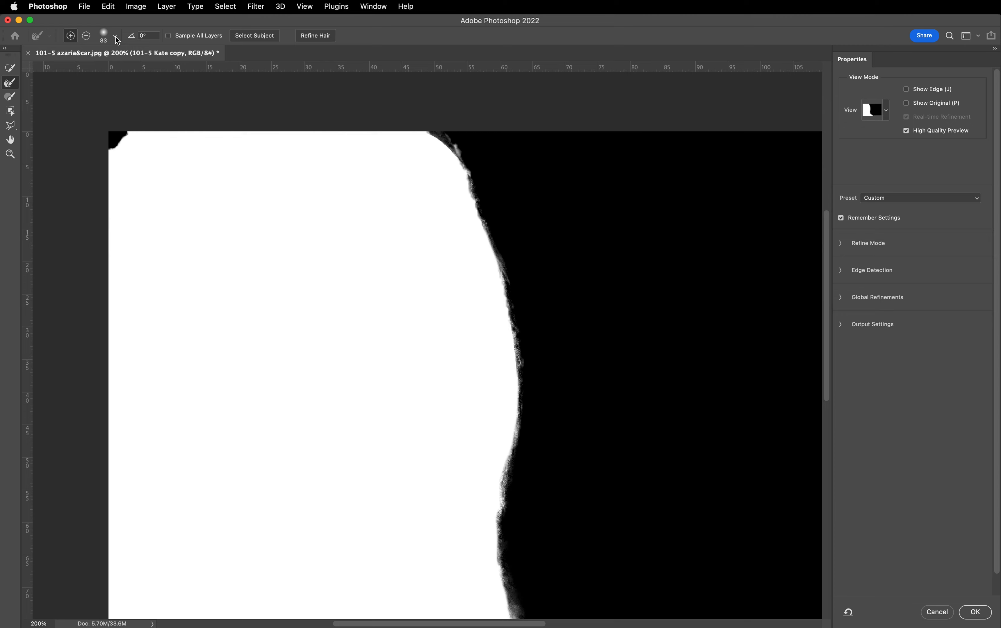
mouse_move(446, 164)
left_mouse_down()
mouse_move(421, 140)
mouse_move(445, 159)
mouse_move(466, 207)
mouse_move(496, 414)
left_mouse_up()
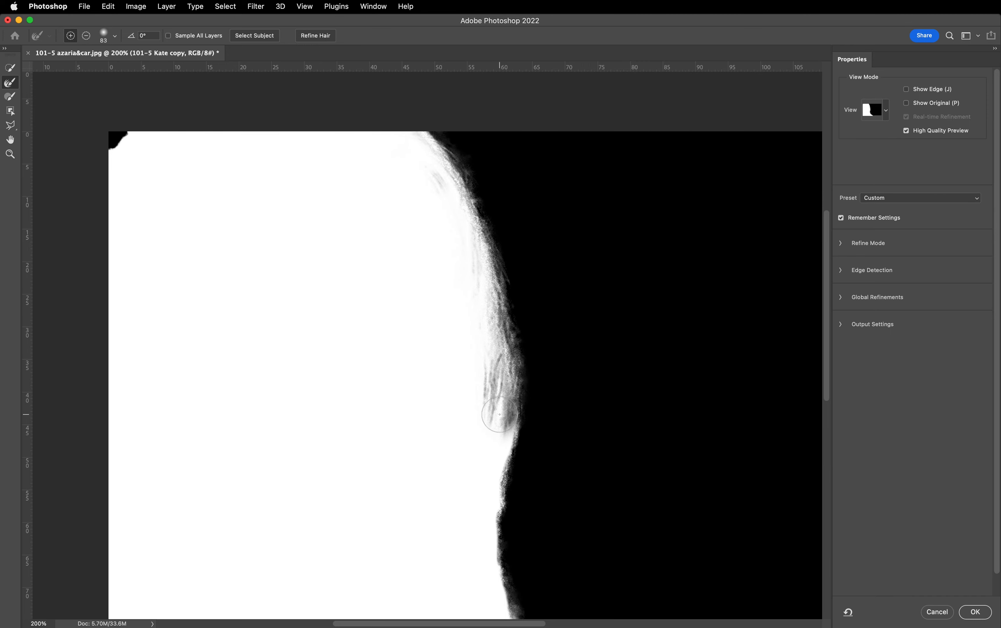
scroll(536, 353, "down", 5)
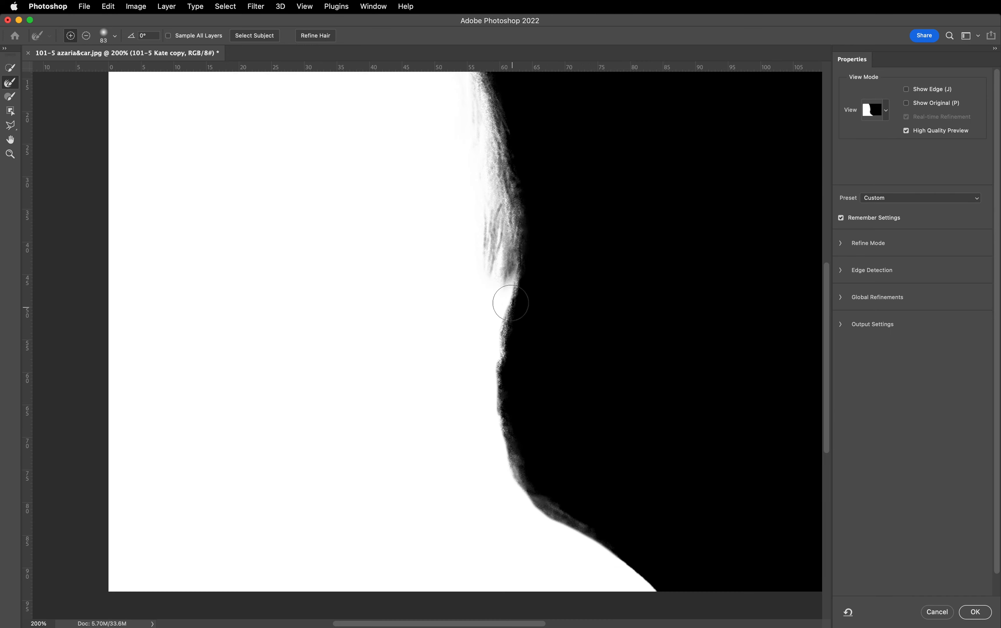
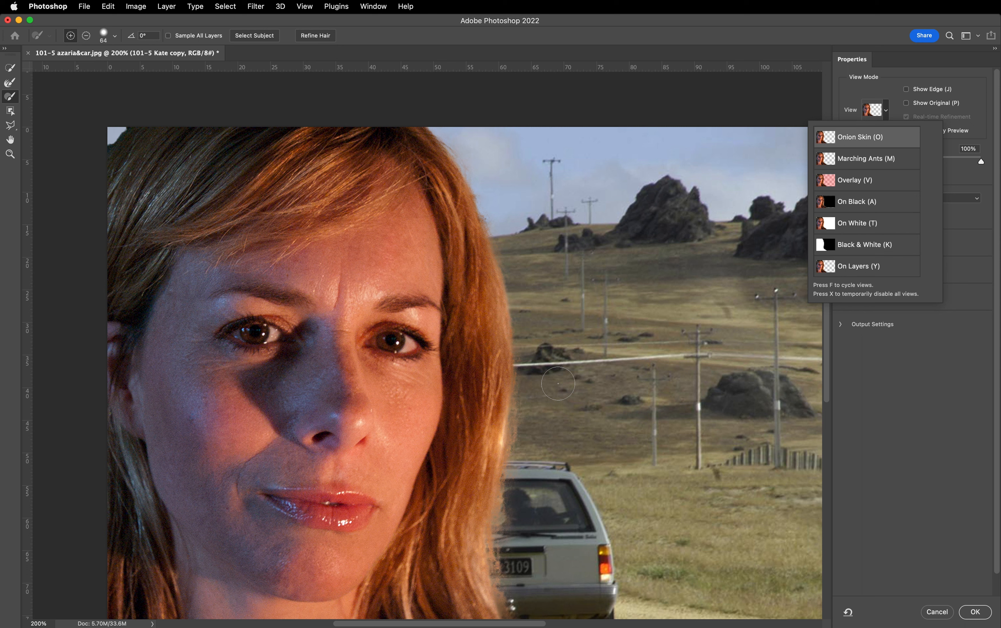
- Subtract from the refined edge over the car's rear window and number plate beside the woman's lower hair with the Refine Edge Brush
left_click(541, 415, "alt")
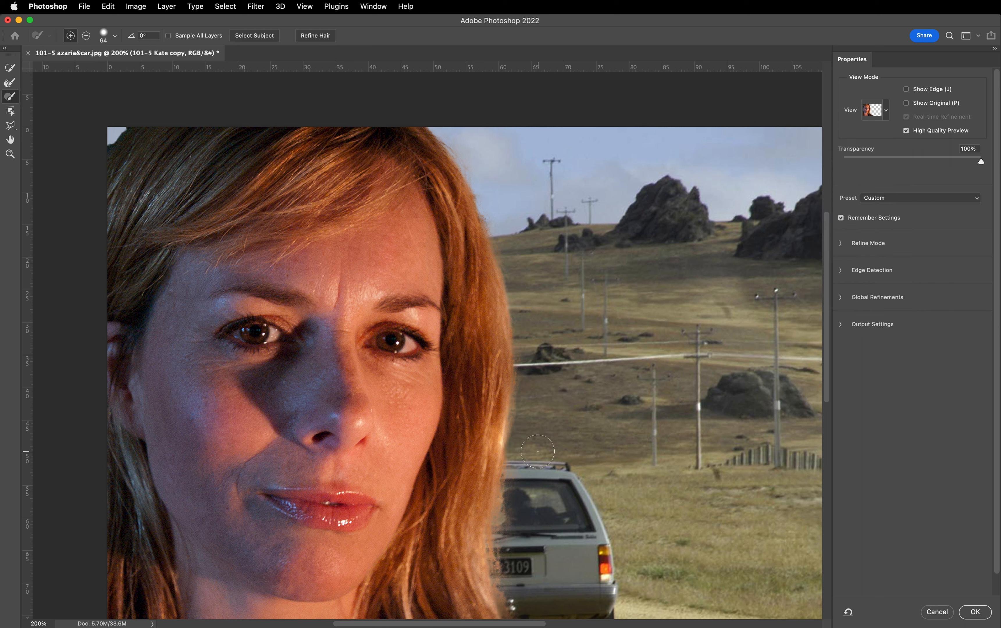
key("alt")
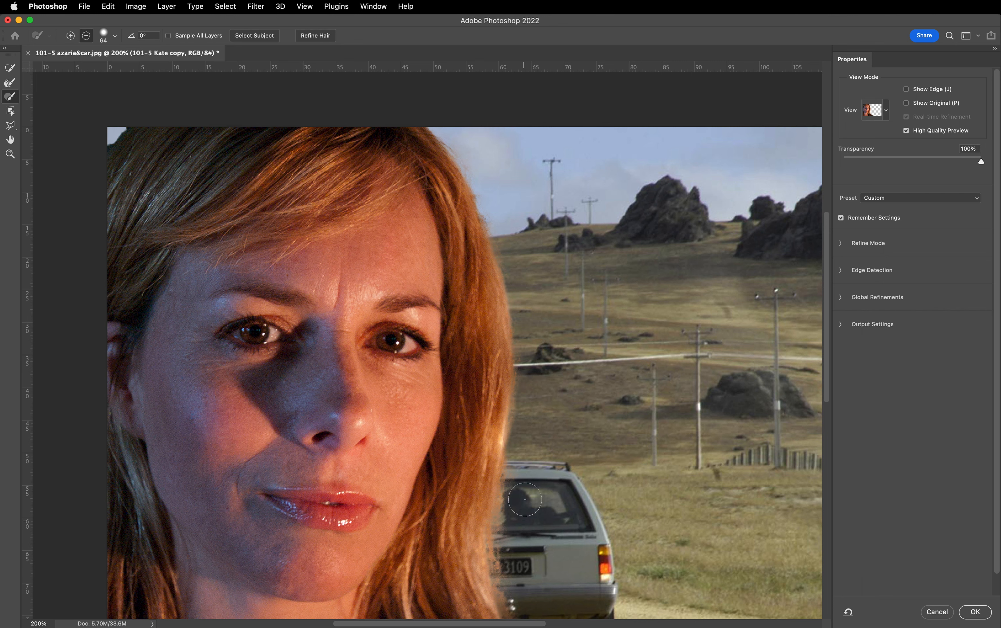
mouse_move(525, 499)
left_mouse_down()
mouse_move(522, 539)
mouse_move(548, 519)
left_mouse_up()
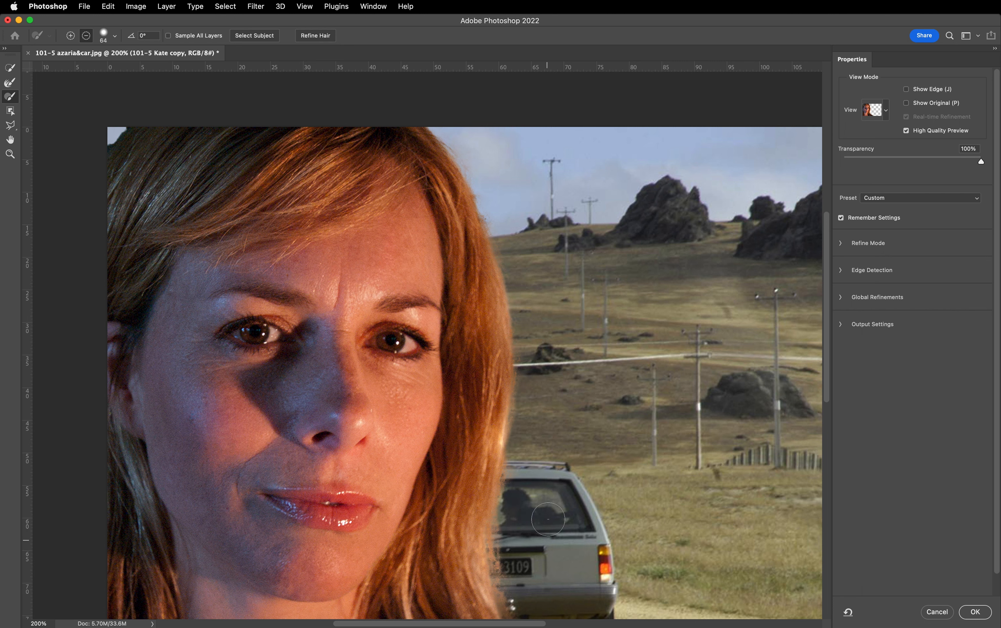
scroll(547, 519, "down", 5)
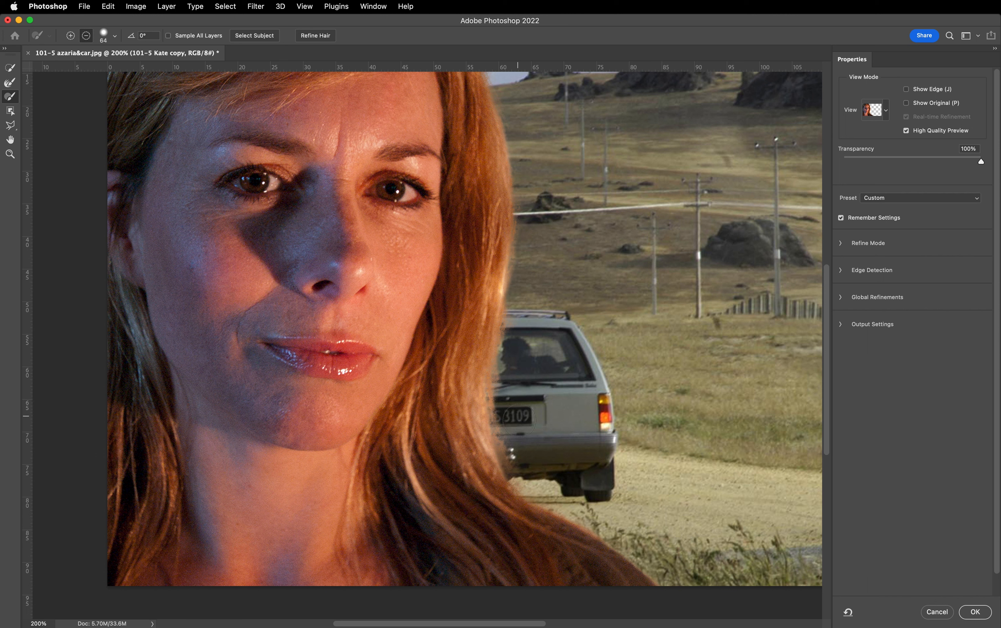
mouse_move(519, 420)
left_mouse_down()
mouse_move(508, 451)
mouse_move(498, 424)
mouse_move(495, 434)
mouse_move(532, 471)
mouse_move(518, 459)
mouse_move(510, 419)
mouse_move(516, 361)
left_mouse_up()
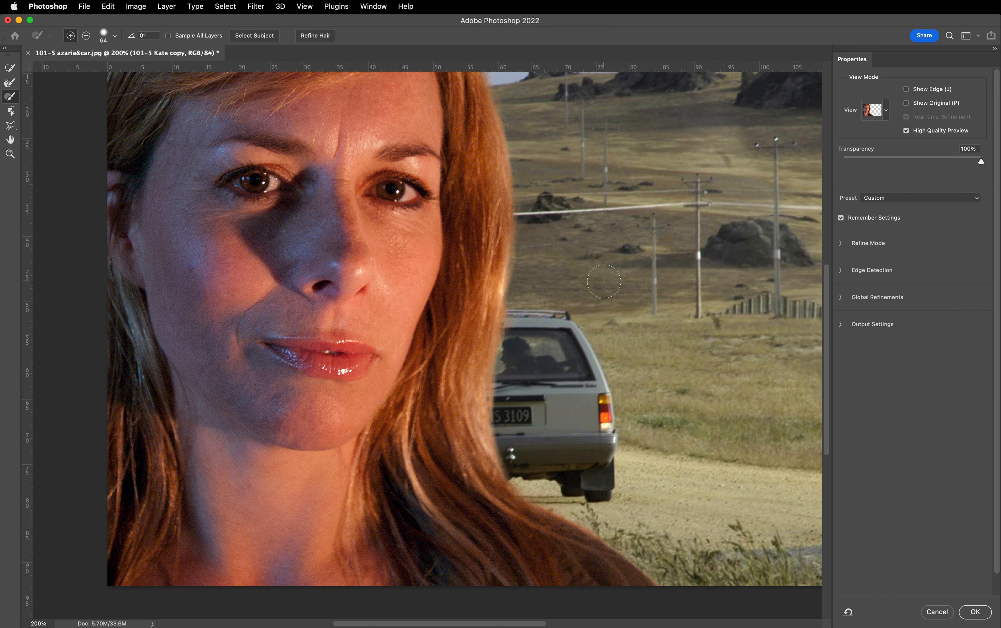
- View the Refine Mode choices, Color Aware and Object Aware, and collapse them without changing the mode
scroll(602, 291, "up", 5)
scroll(603, 291, "up", 2)
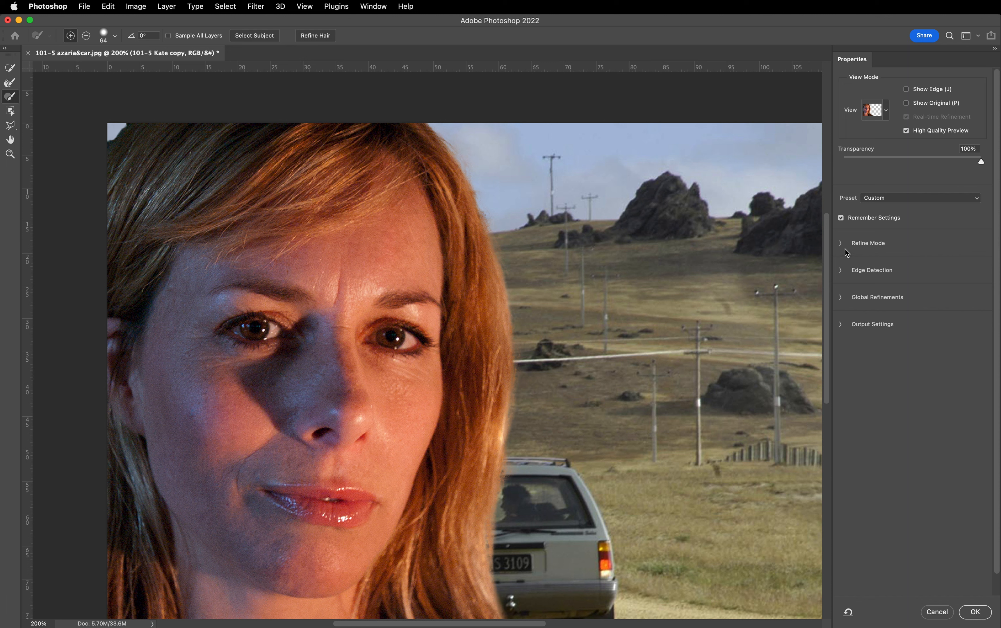
left_click(840, 244)
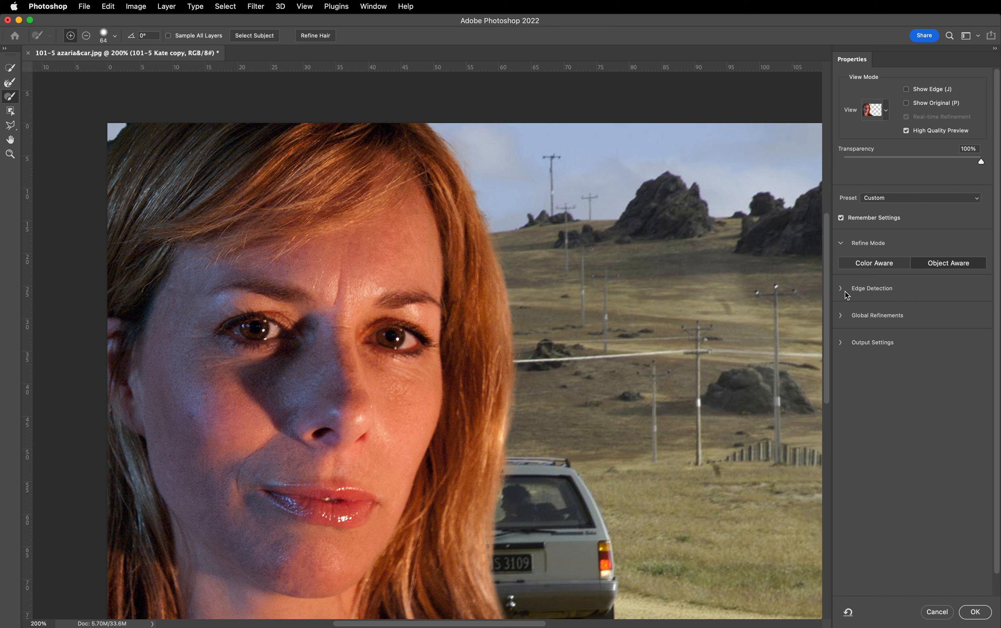
left_click(841, 243)
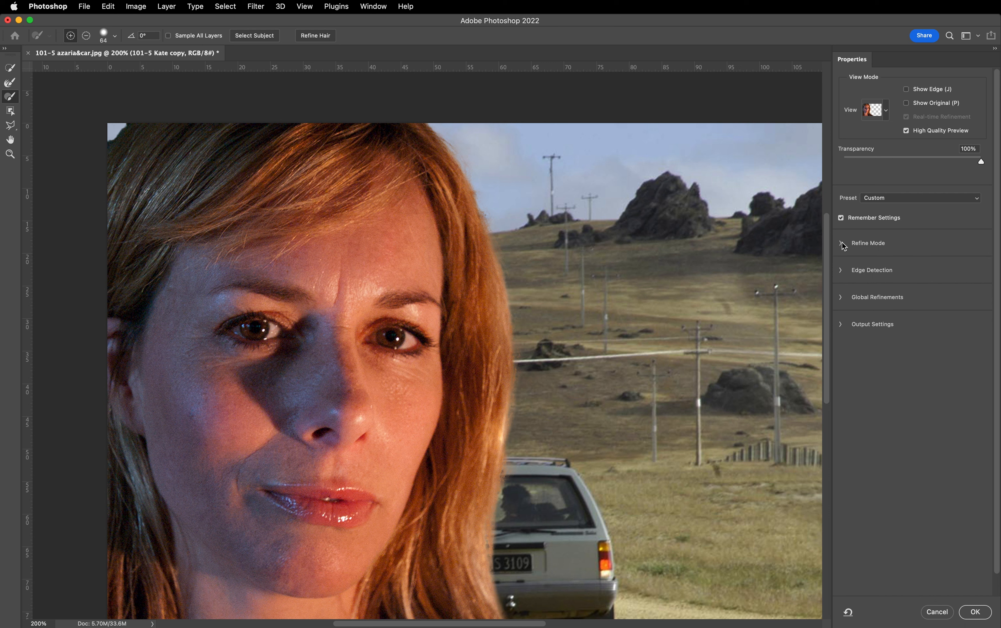
- Try an Edge Detection radius of 4 px and reset it to 0 px
left_click(841, 270)
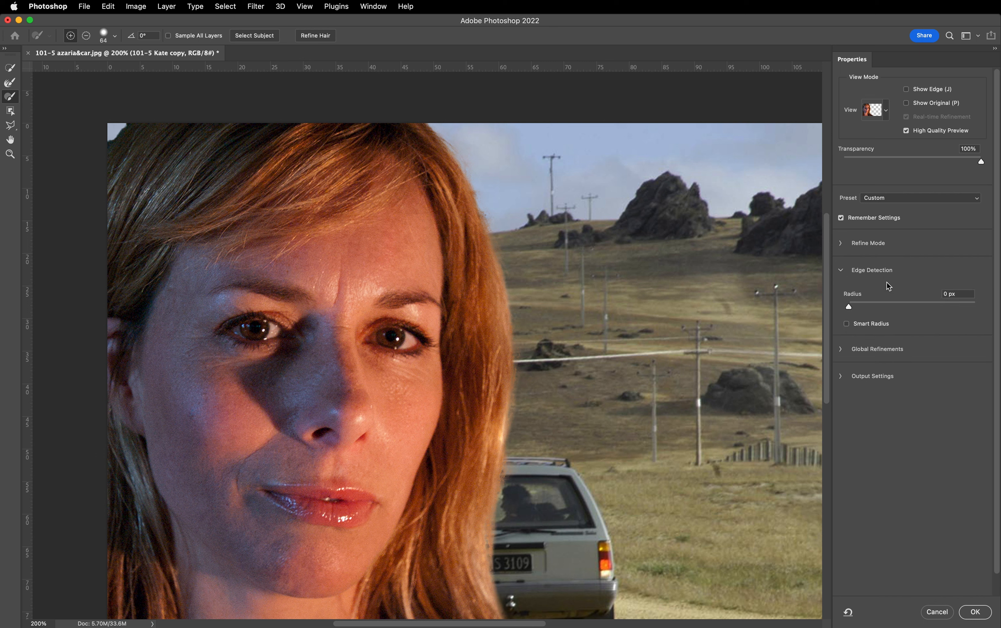
mouse_move(847, 309)
left_mouse_down()
mouse_move(890, 305)
mouse_move(874, 307)
left_mouse_up()
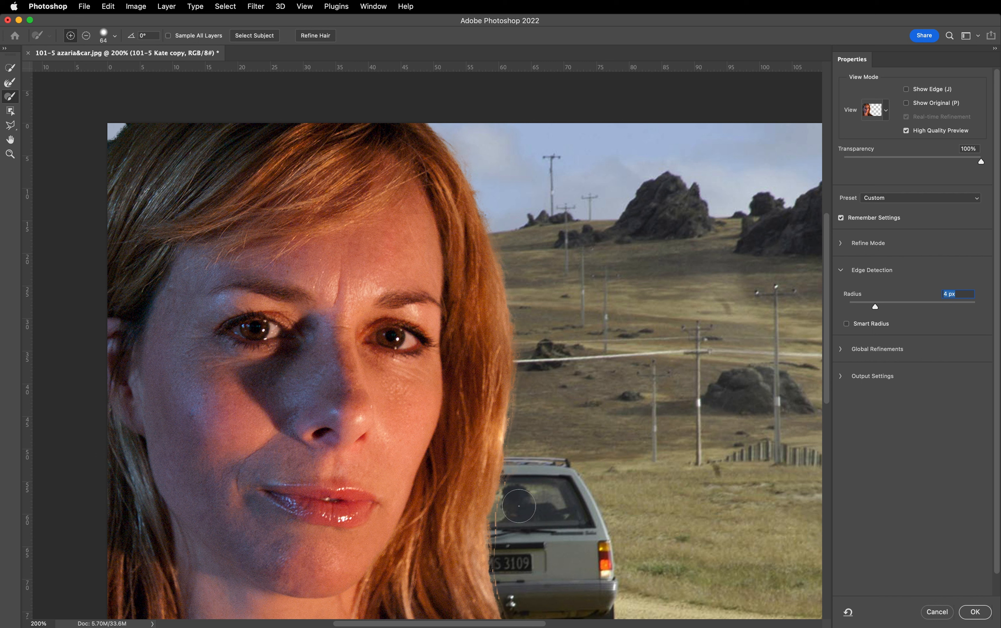
left_click_drag(875, 308, 845, 308)
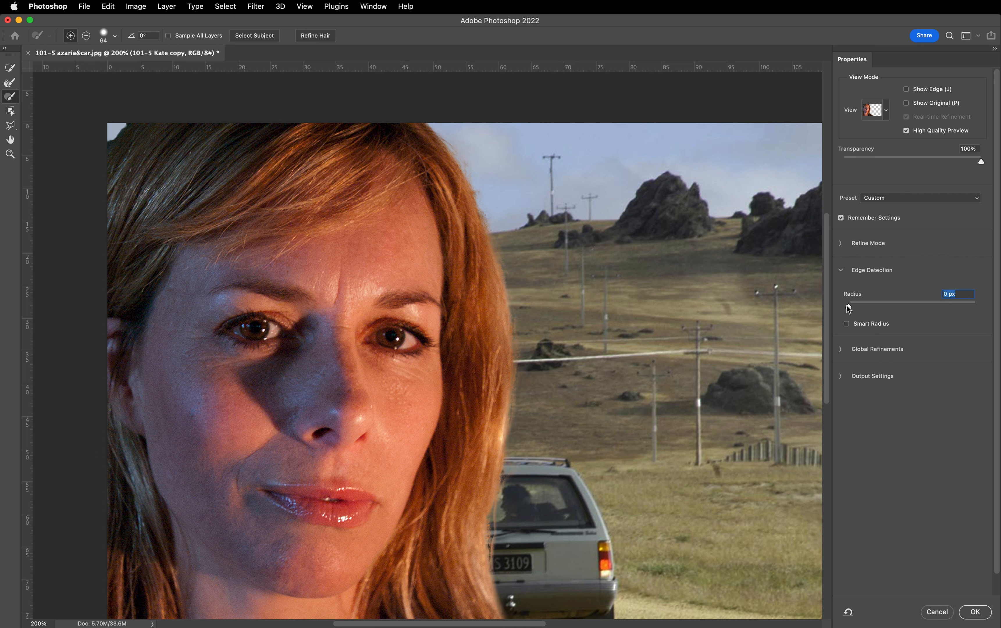
- Undo a test refine stroke on the car's roof and subtract the refined edge where the hair meets the car's rear
scroll(610, 317, "down", 2)
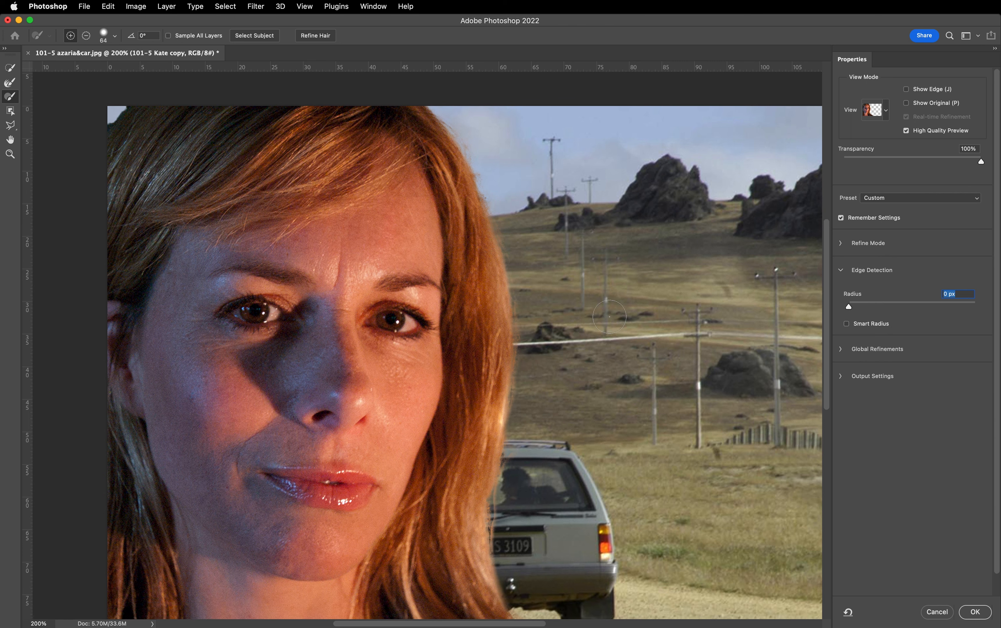
scroll(610, 317, "down", 1)
left_click_drag(532, 445, 523, 456)
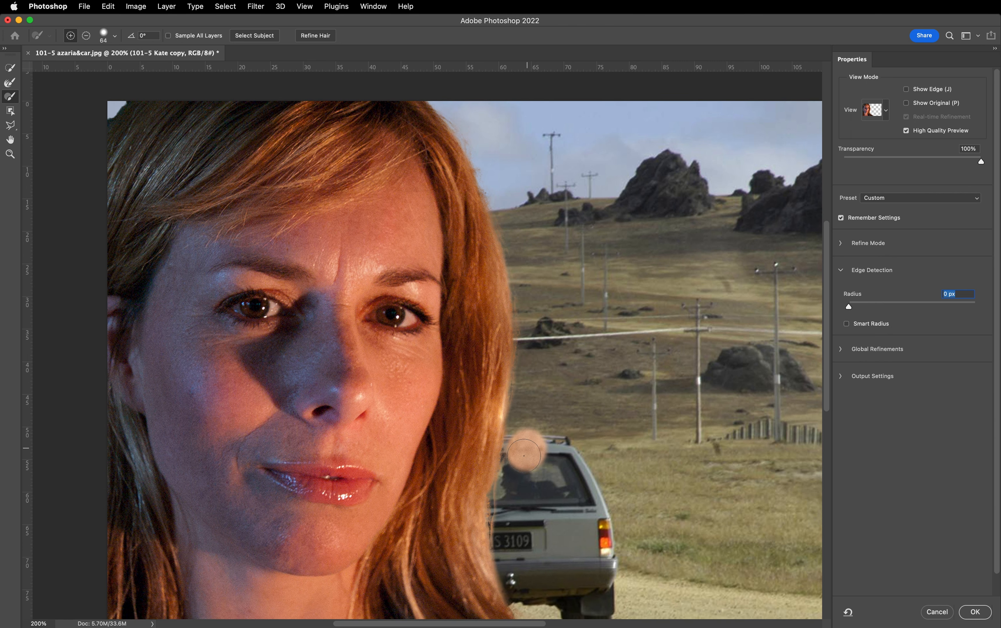
key("super+z")
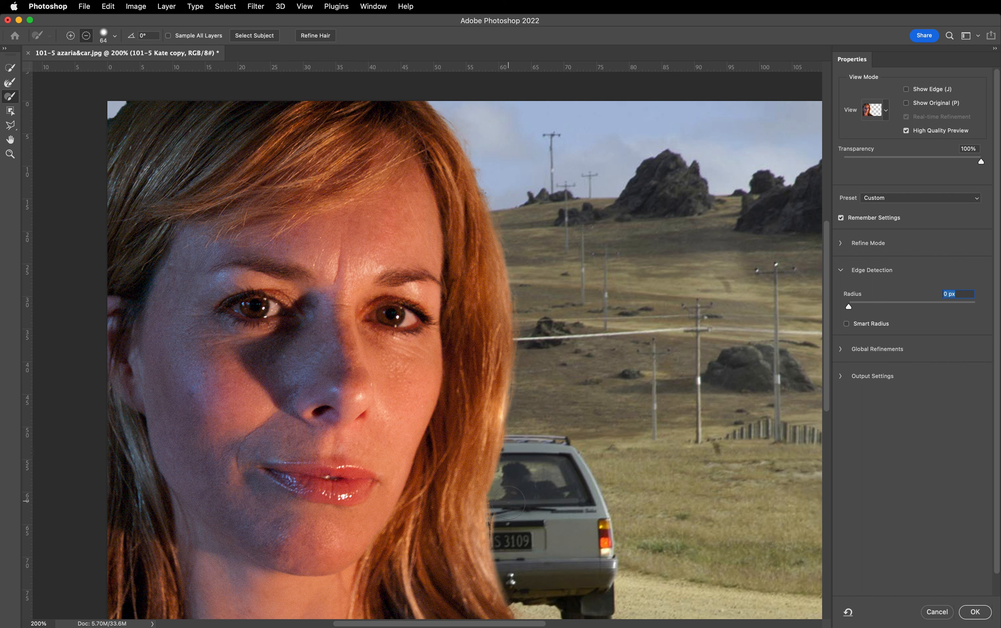
left_click_drag(509, 502, 511, 539)
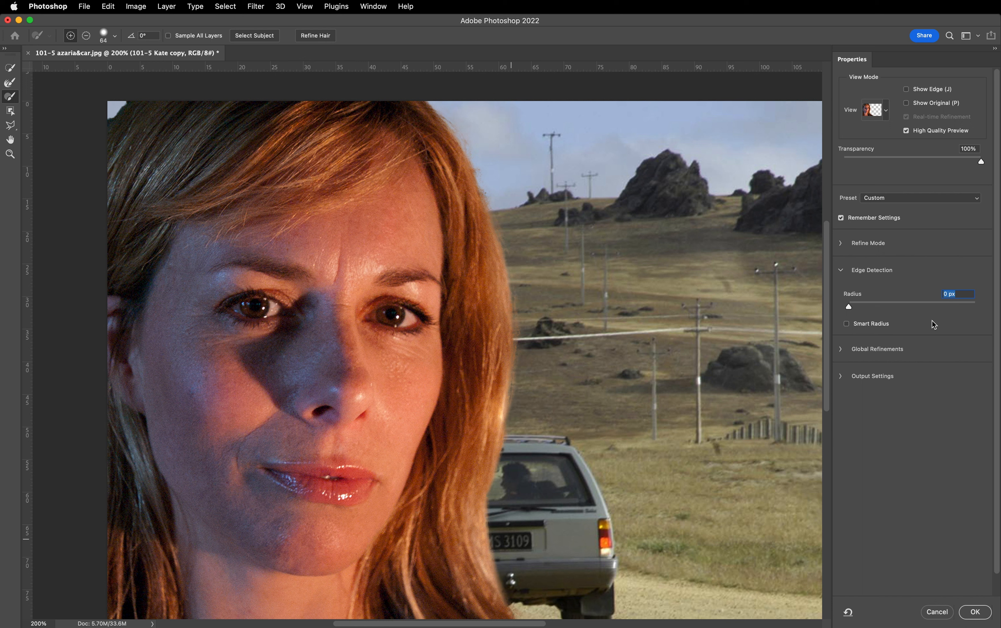
- Enable Smart Radius in Edge Detection and try a small radius before returning it to 0 px
left_click(846, 324)
left_click_drag(850, 306, 863, 307)
left_click_drag(863, 306, 848, 308)
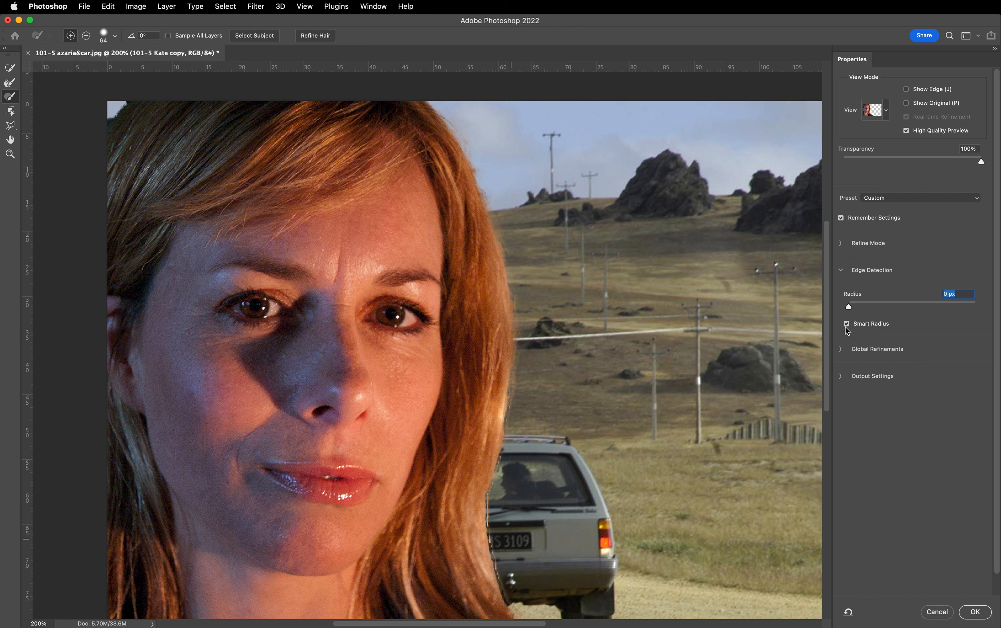
left_click(841, 270)
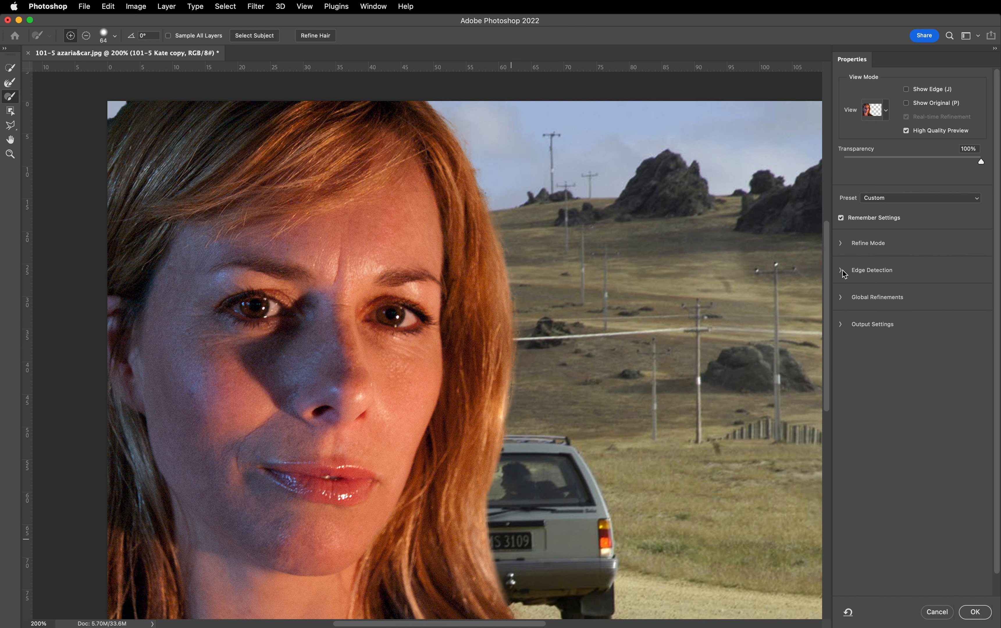
- Try the Smooth and Contrast global refinements, reset both to 0, and set Shift Edge to -9%
left_click(840, 297)
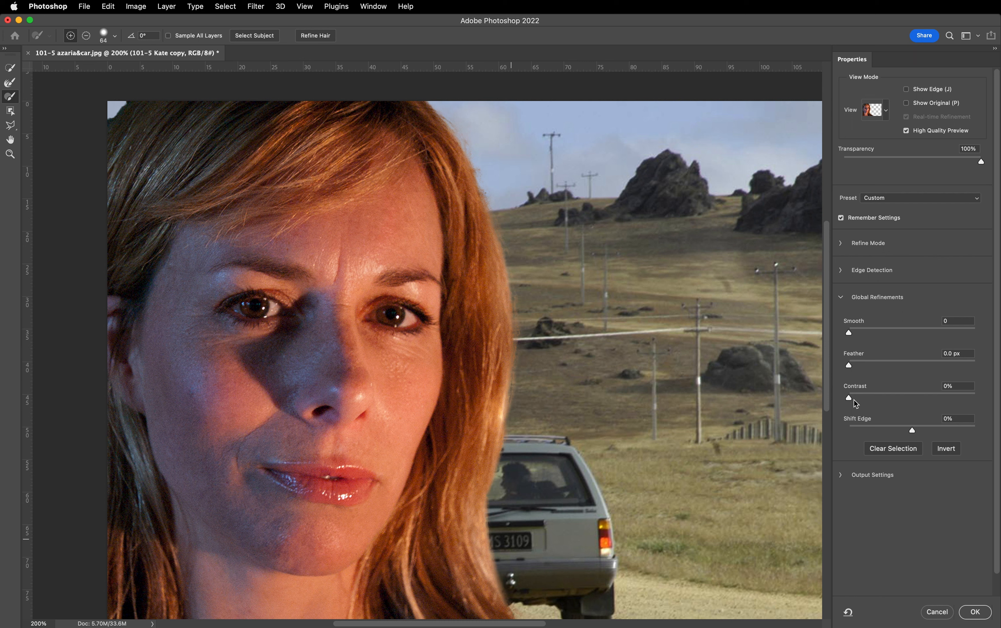
mouse_move(849, 398)
left_mouse_down()
mouse_move(866, 400)
mouse_move(848, 399)
left_mouse_up()
left_click_drag(849, 333, 925, 335)
mouse_move(927, 335)
left_mouse_down()
mouse_move(848, 334)
mouse_move(868, 369)
mouse_move(907, 368)
mouse_move(848, 368)
mouse_move(866, 399)
mouse_move(887, 401)
mouse_move(867, 398)
left_mouse_up()
left_click_drag(867, 397, 847, 397)
mouse_move(911, 432)
left_mouse_down()
mouse_move(877, 431)
mouse_move(944, 433)
mouse_move(905, 429)
left_mouse_up()
scroll(878, 426, "down", 1)
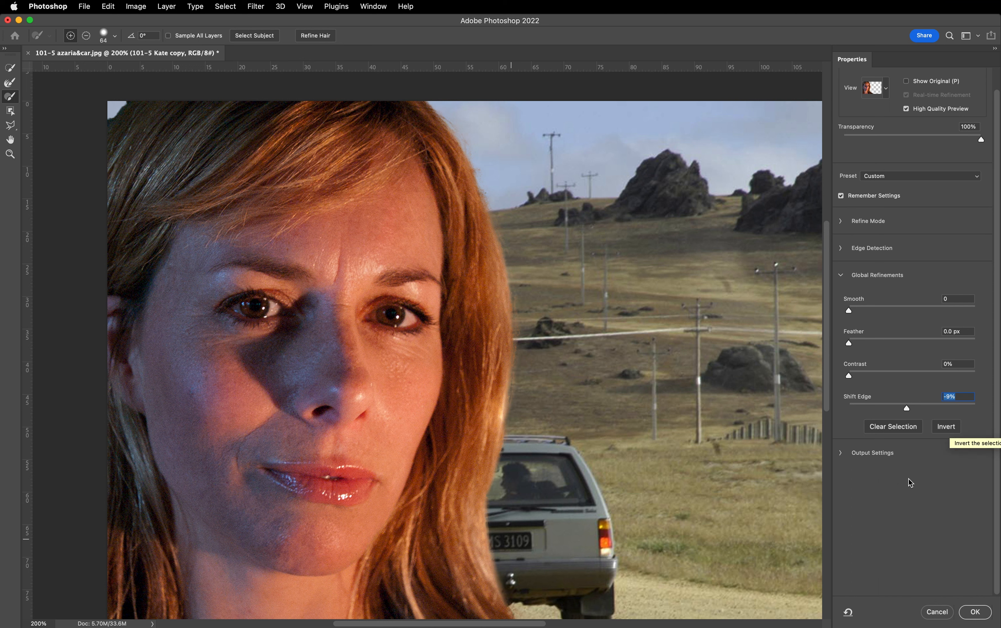
left_click(839, 276)
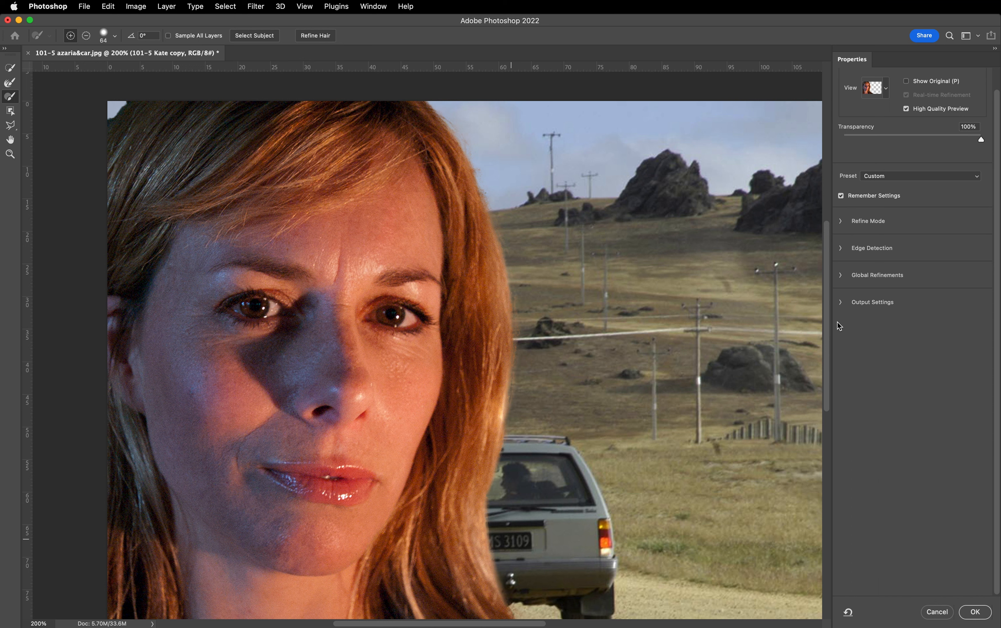
- Enable Decontaminate Colors, lower its amount slightly, and review the output choices while keeping New Layer with Layer Mask
left_click(840, 304)
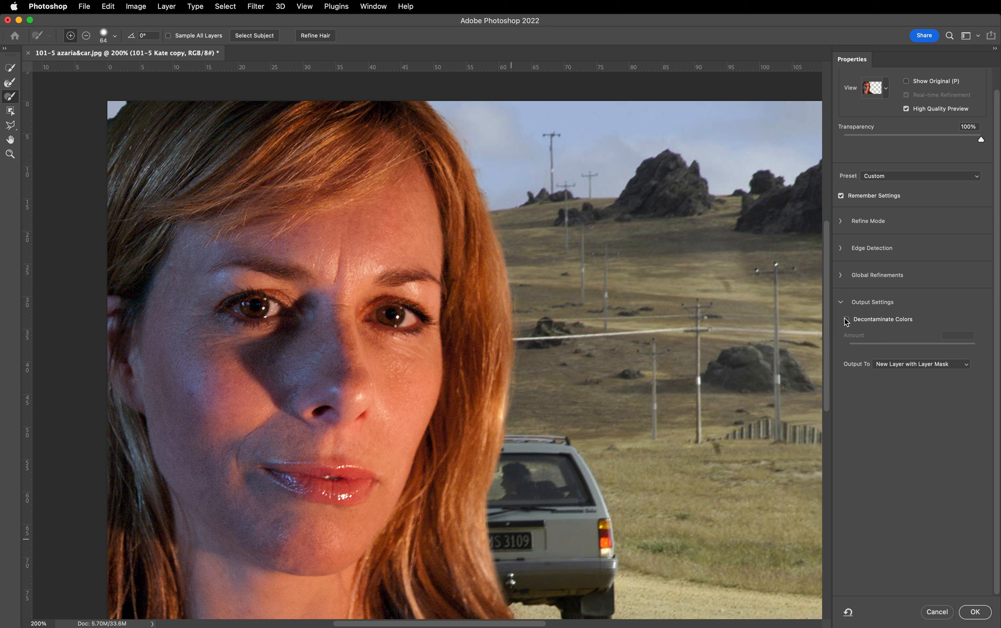
left_click(846, 319)
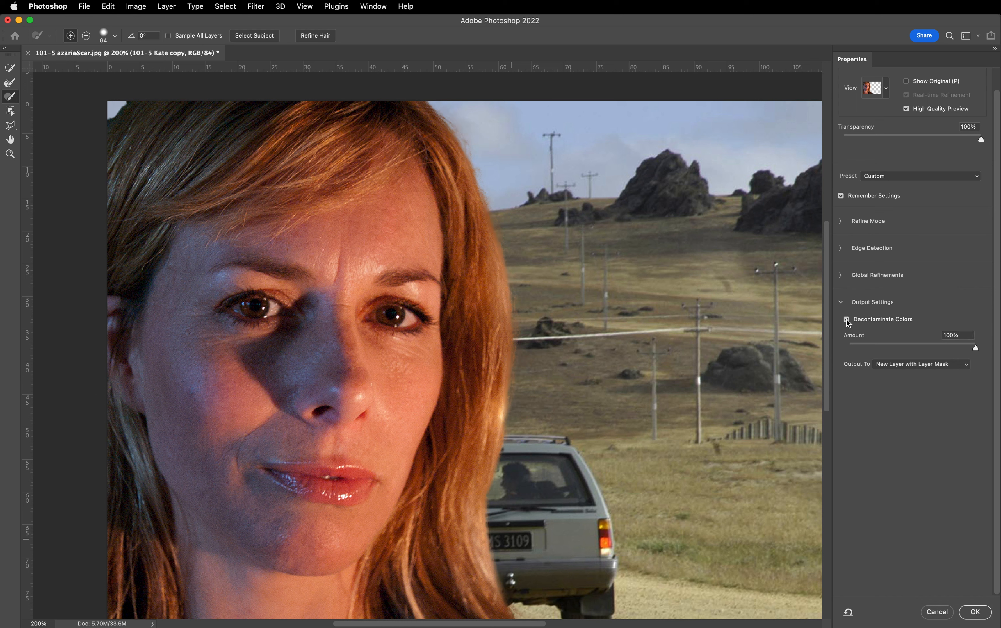
left_click(976, 348)
left_click_drag(975, 348, 961, 350)
left_click_drag(960, 346, 967, 350)
left_click(966, 368)
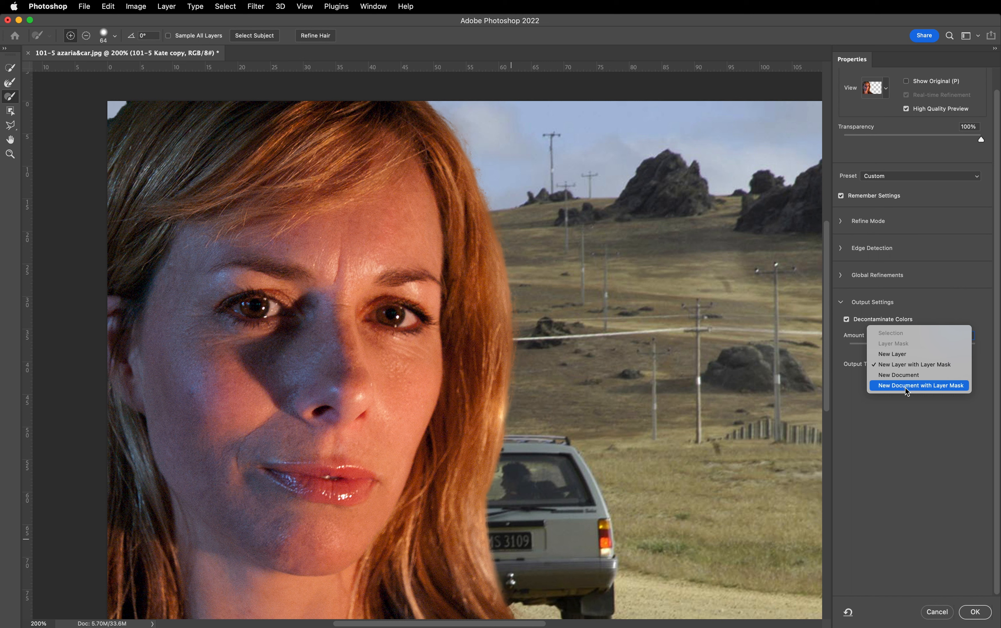
left_click(953, 423)
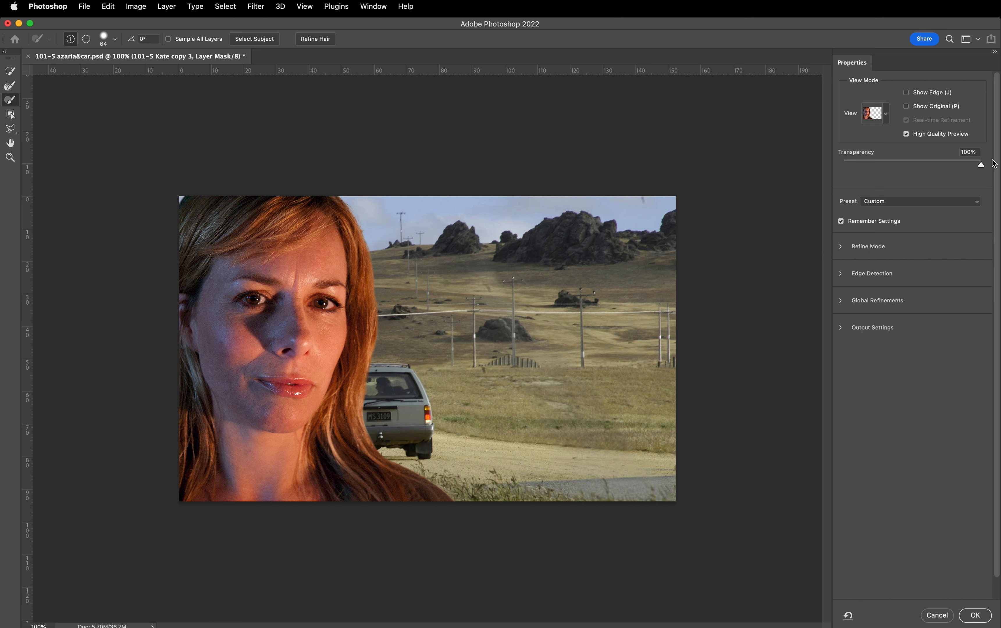
- Preview the full portrait layer at 0% Onion Skin transparency and leave Select and Mask without applying changes
left_click_drag(981, 165, 817, 162)
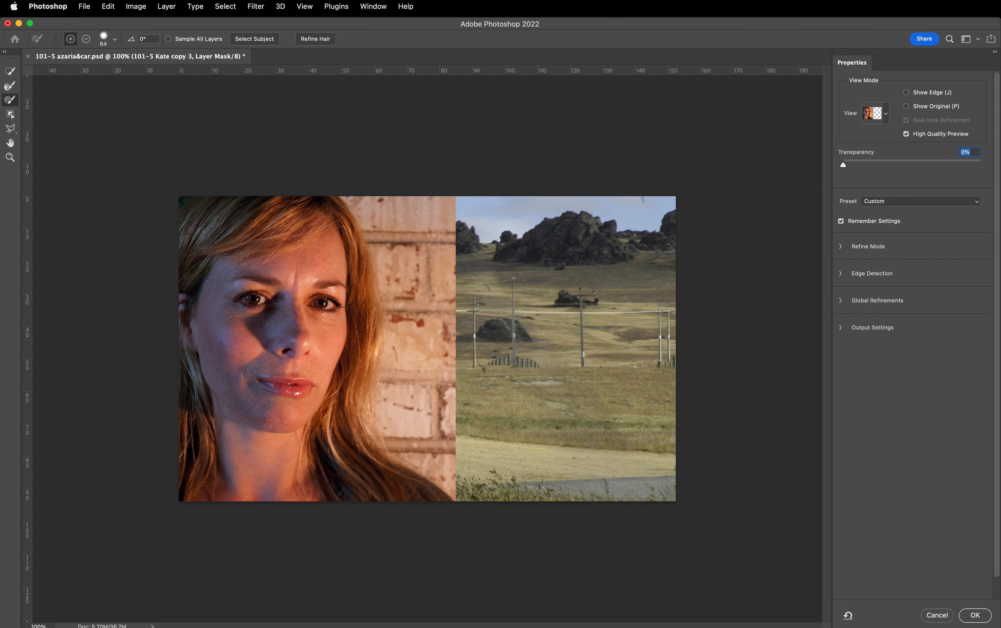
left_click(939, 616)
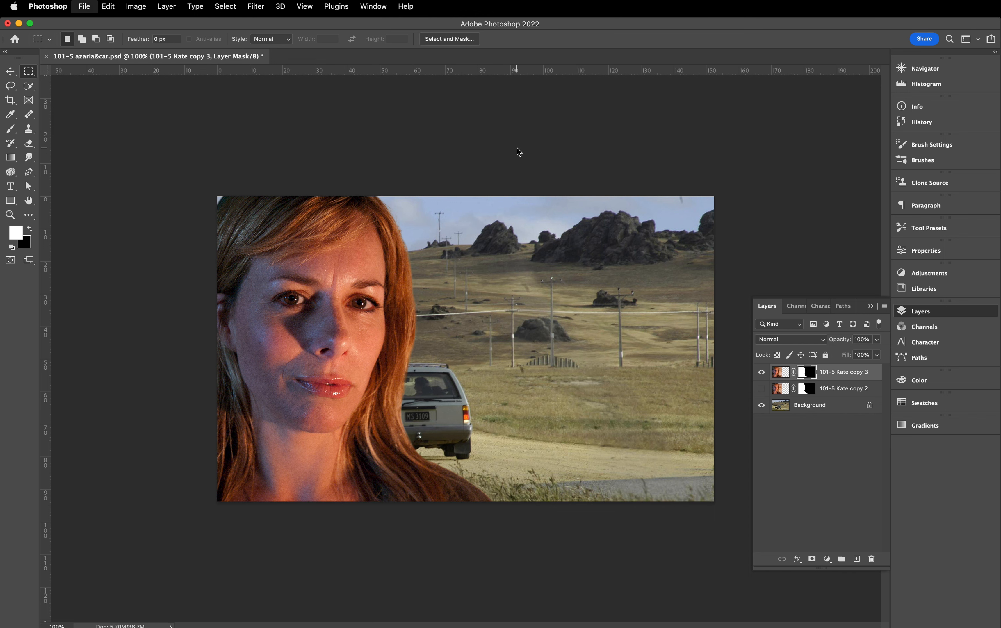
- Open the NZDP101 JPEG whose name ends in 57920 from the Assignment E folder
key("super+o")
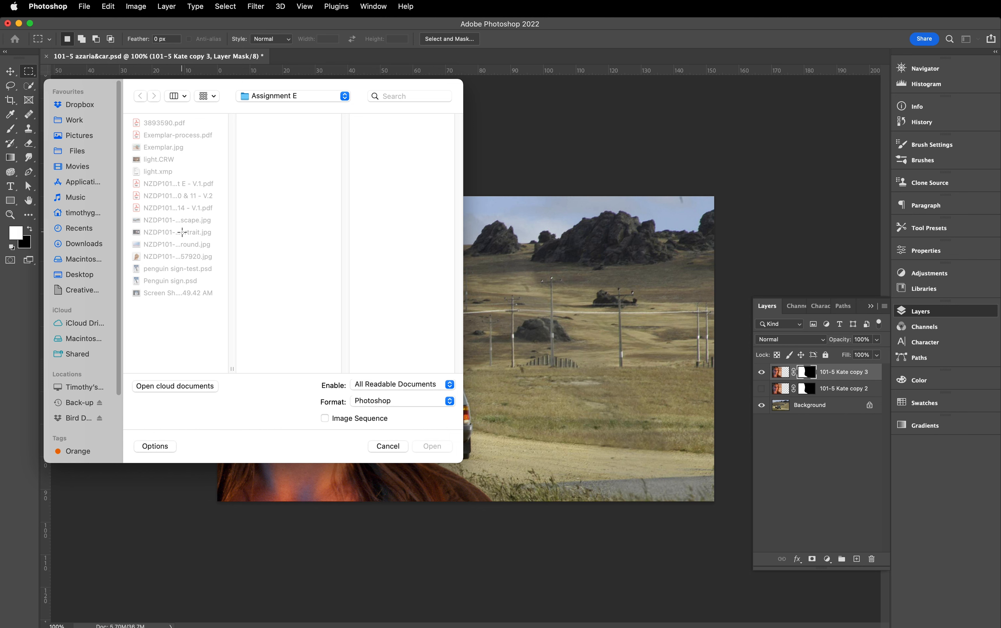
left_click(175, 256)
left_click(432, 445)
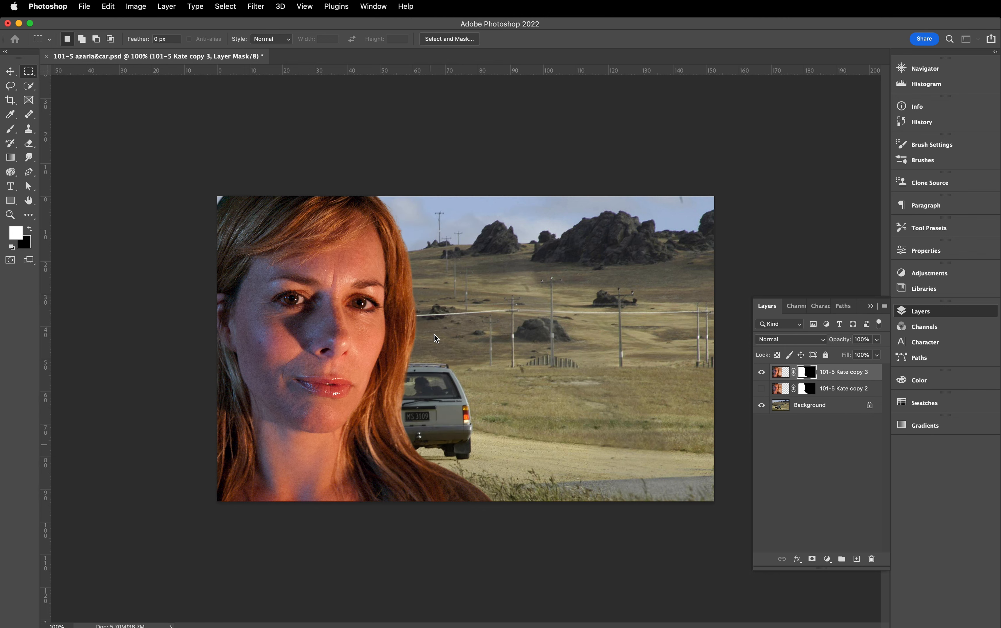